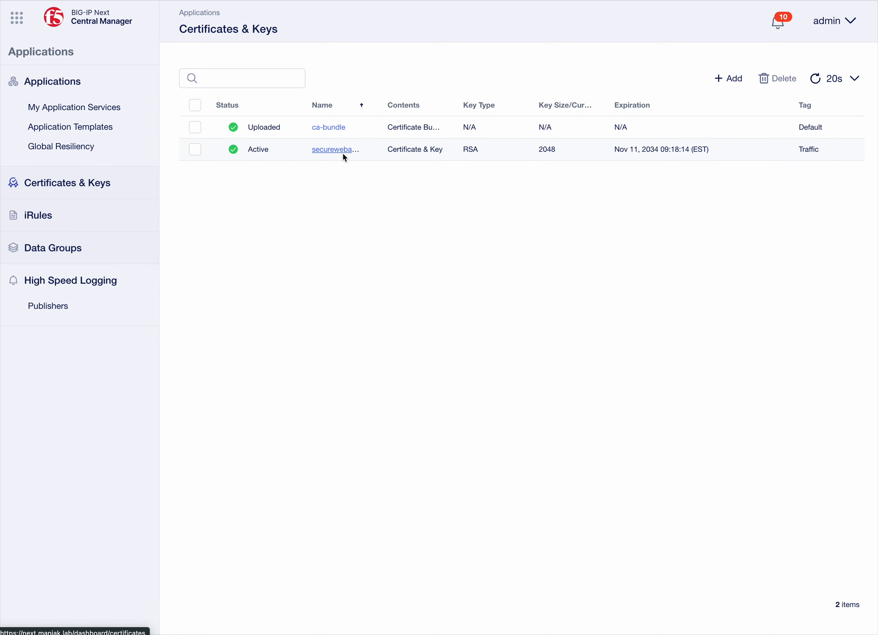
pyautogui.click(734, 79)
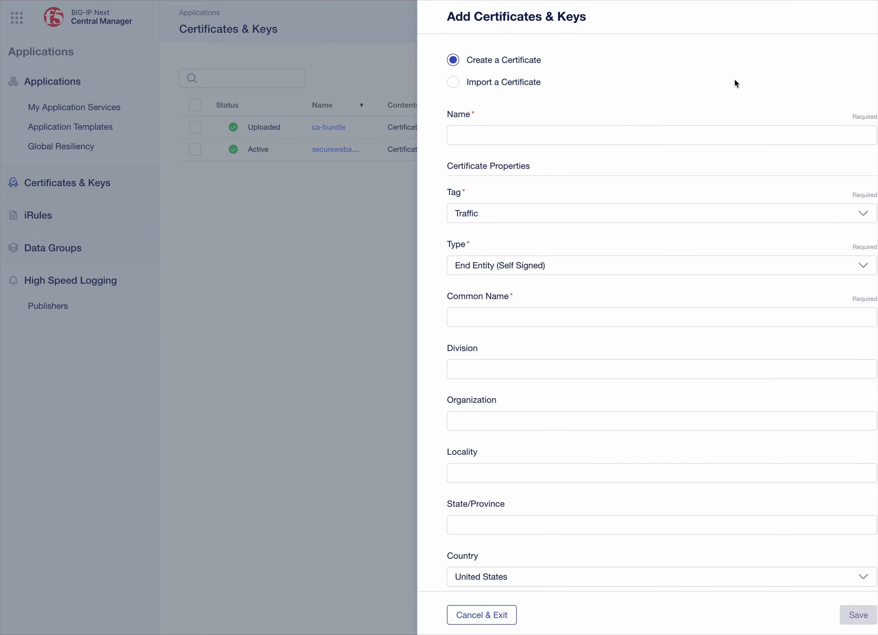
pyautogui.click(516, 83)
pyautogui.click(508, 62)
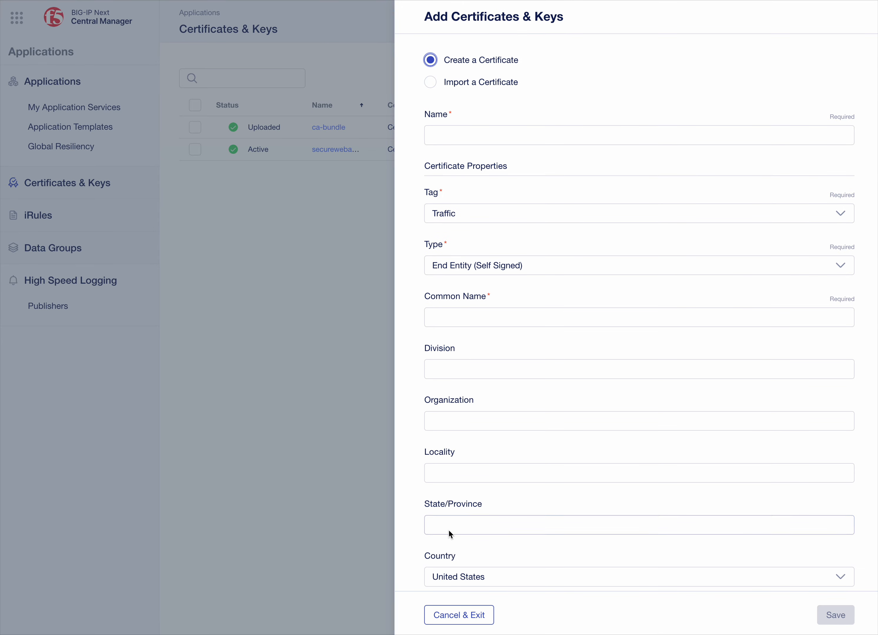
pyautogui.click(451, 616)
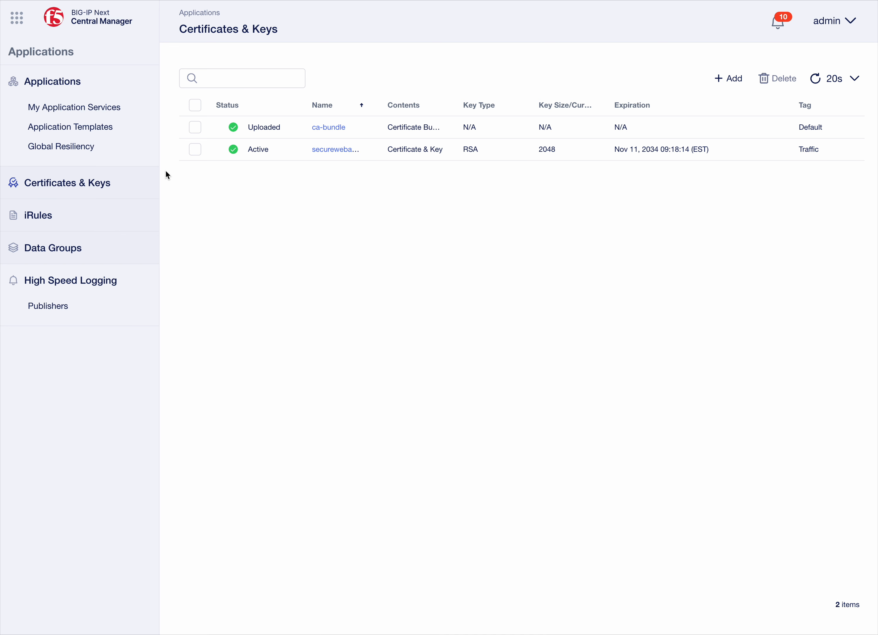
# Step: Start a new standard application service named securewebapp.maniak.lab in My Application Services and copy its name
pyautogui.click(80, 104)
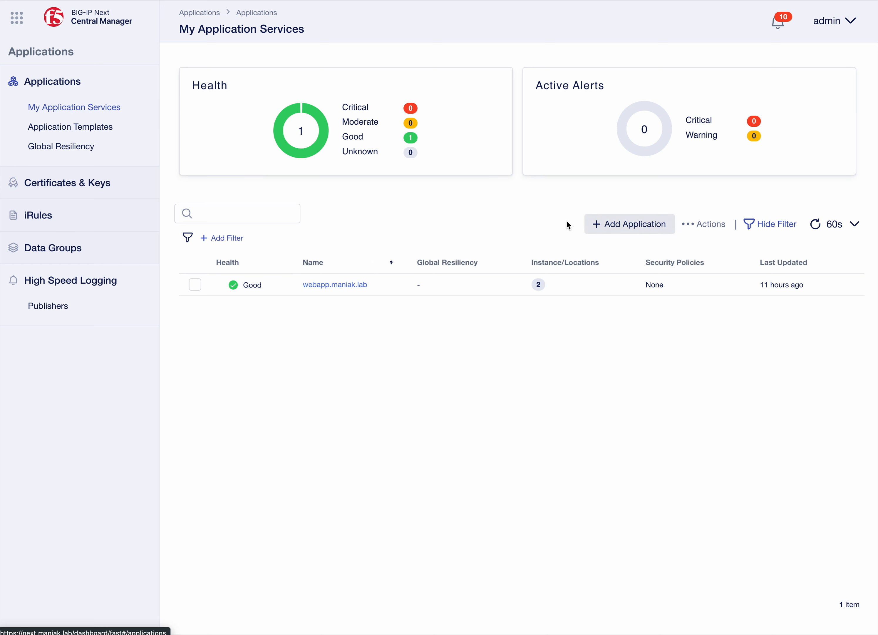
pyautogui.click(598, 227)
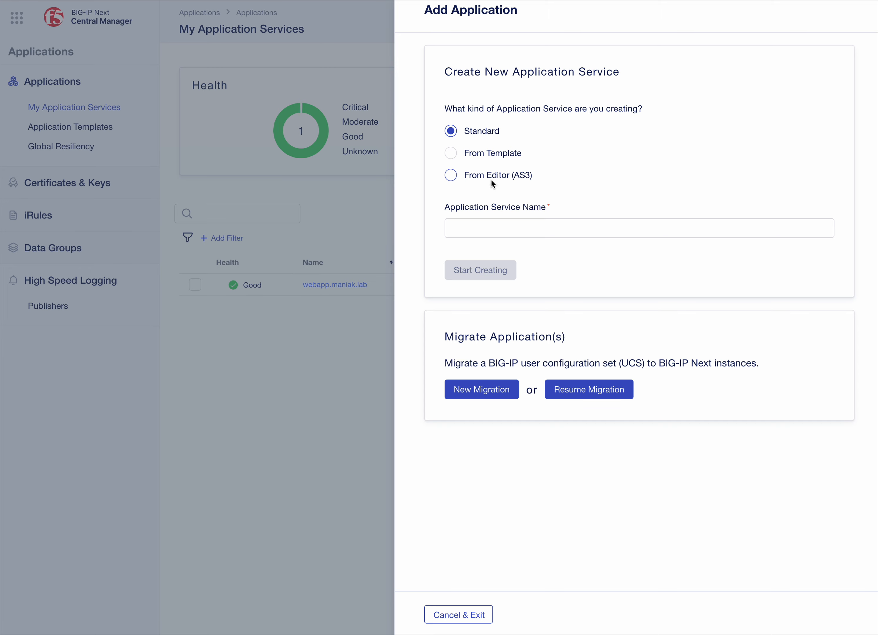
pyautogui.click(485, 226)
pyautogui.write('secu')
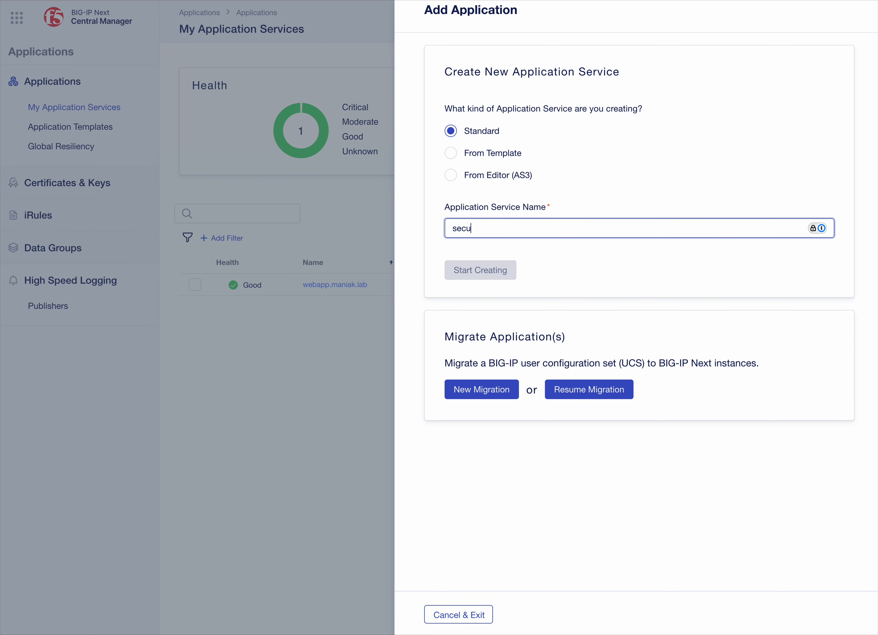
pyautogui.write('re')
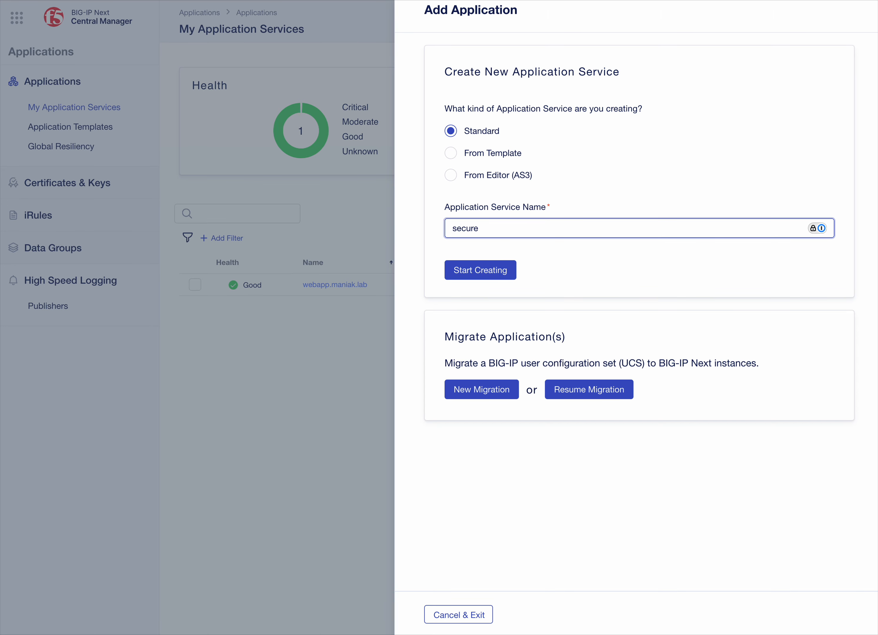
pyautogui.write('wenap')
pyautogui.press('BackSpace')
pyautogui.press('BackSpace')
pyautogui.press('BackSpace')
pyautogui.write('bapp.maniak.lab')
pyautogui.hotkey('ctrl', 'a')
pyautogui.hotkey('ctrl', 'c')
pyautogui.click(487, 270)
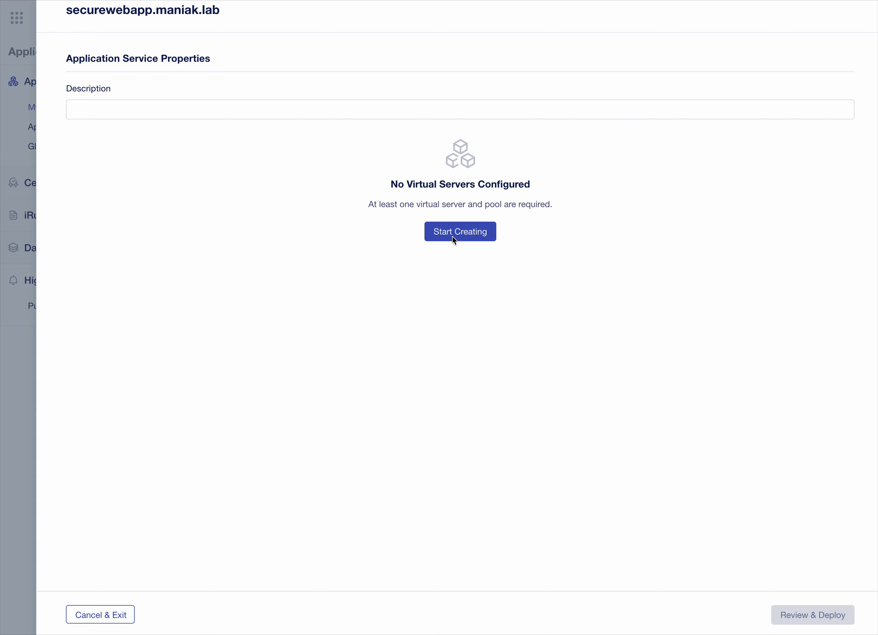
# Step: Create a virtual server named securewebapp.maniak.lab with virtual port 443
pyautogui.click(452, 236)
pyautogui.click(153, 285)
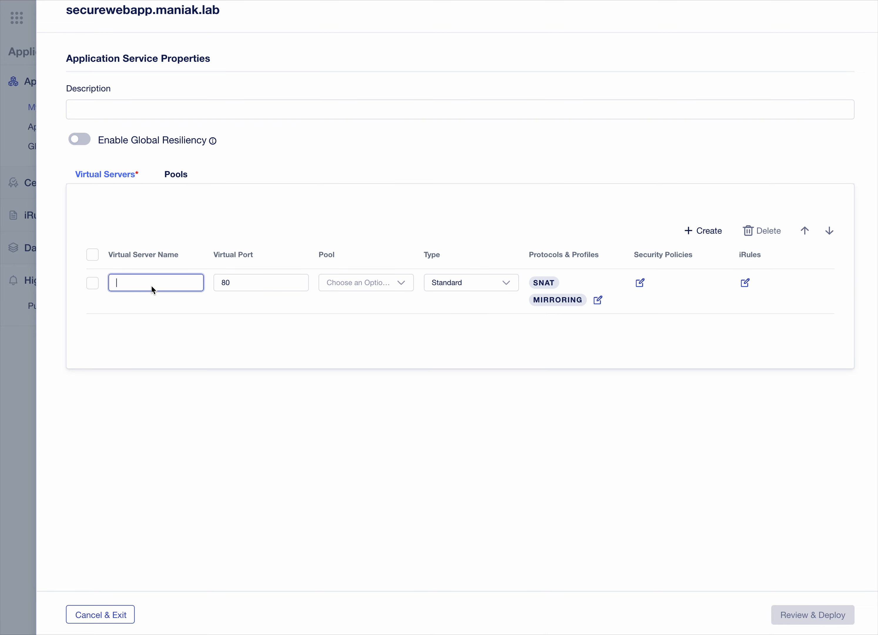
pyautogui.hotkey('ctrl', 'v')
pyautogui.click(253, 282)
pyautogui.doubleClick(264, 287)
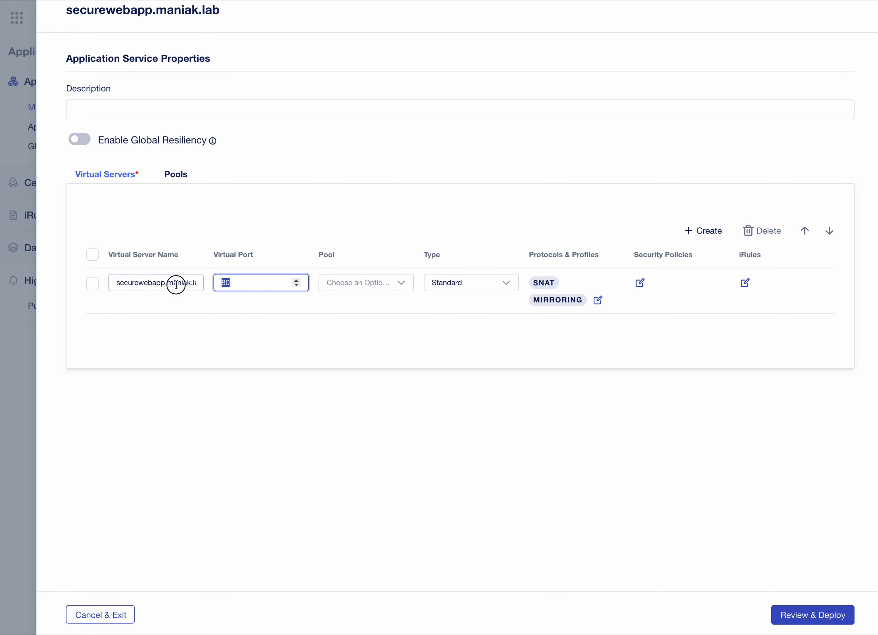
pyautogui.write('443')
# Step: Create a pool named securewebapp.maniak.lab_pool, keeping service port 80, round-robin balancing and the http monitor
pyautogui.click(371, 282)
pyautogui.click(369, 339)
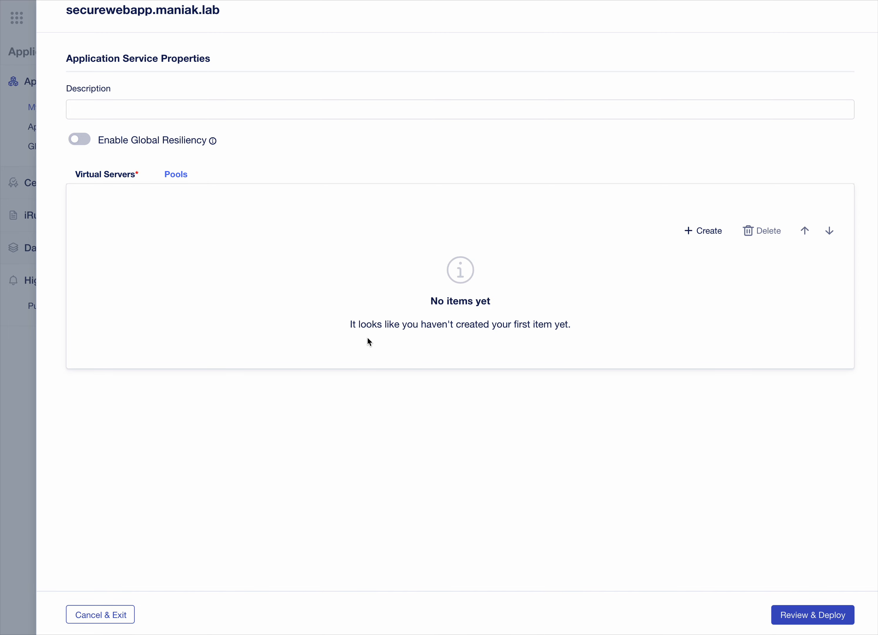
pyautogui.click(708, 233)
pyautogui.click(229, 283)
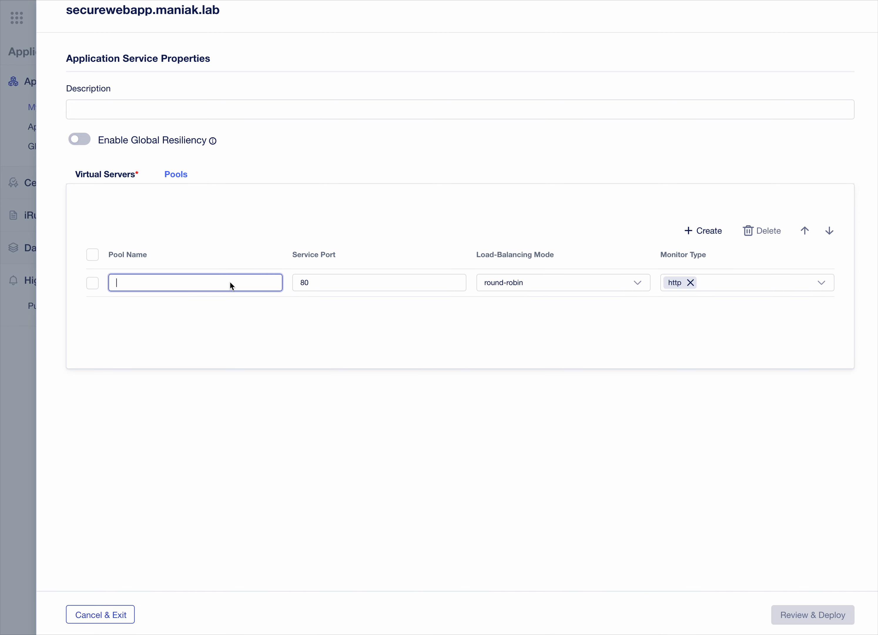
pyautogui.hotkey('ctrl', 'v')
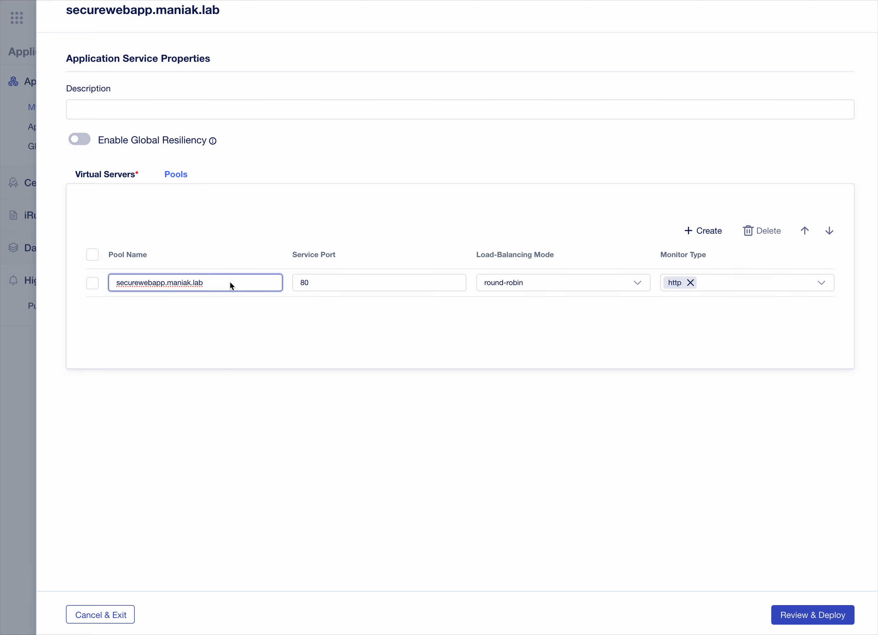
pyautogui.write('_pool')
pyautogui.click(317, 289)
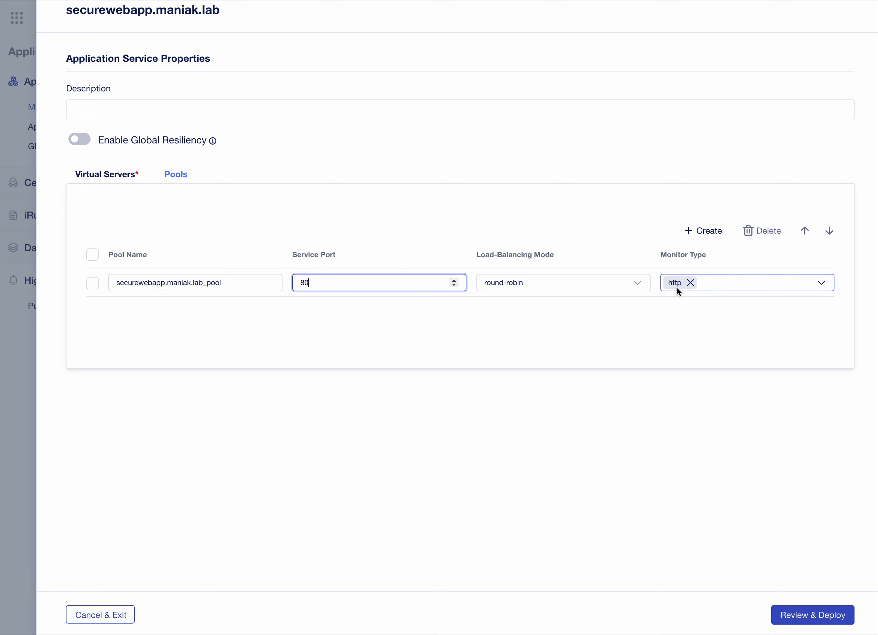
# Step: Assign the securewebapp.maniak.lab_pool pool to the virtual server, keeping the Standard type
pyautogui.click(116, 176)
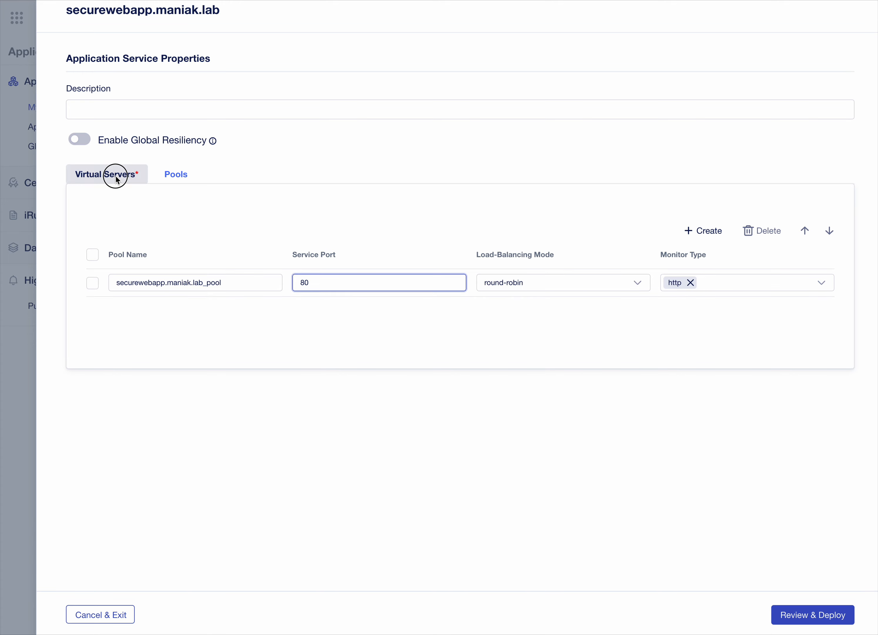
pyautogui.click(365, 283)
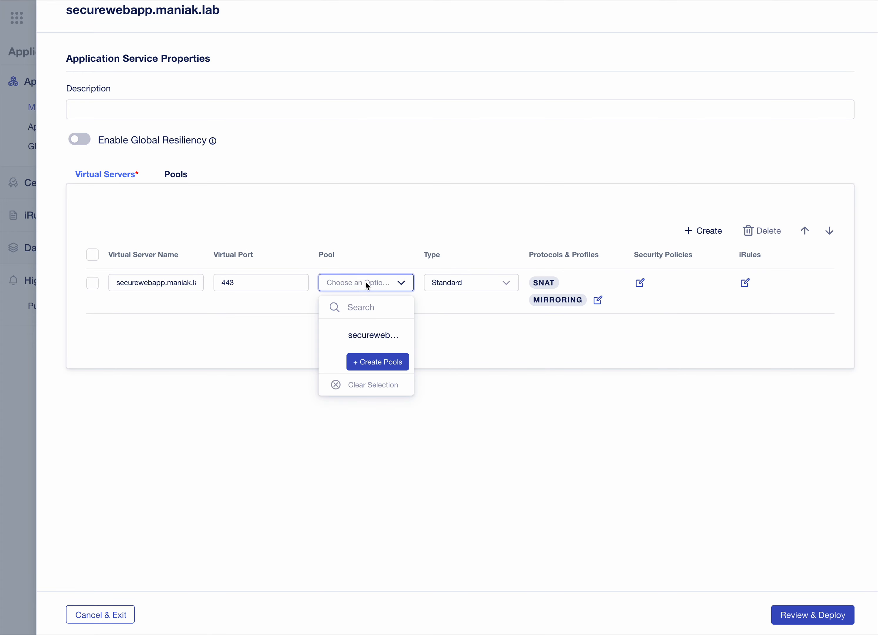
pyautogui.click(366, 333)
pyautogui.click(466, 283)
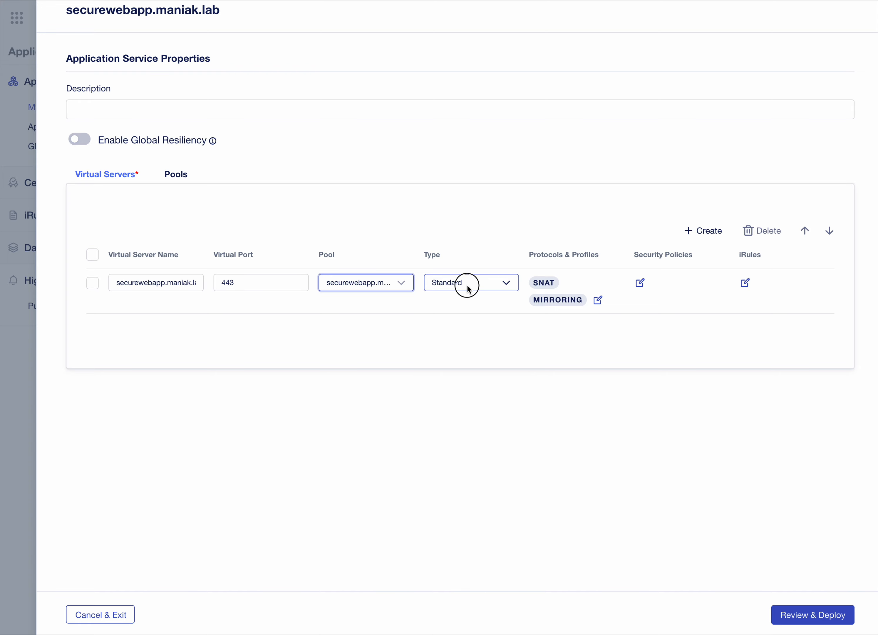
pyautogui.click(501, 225)
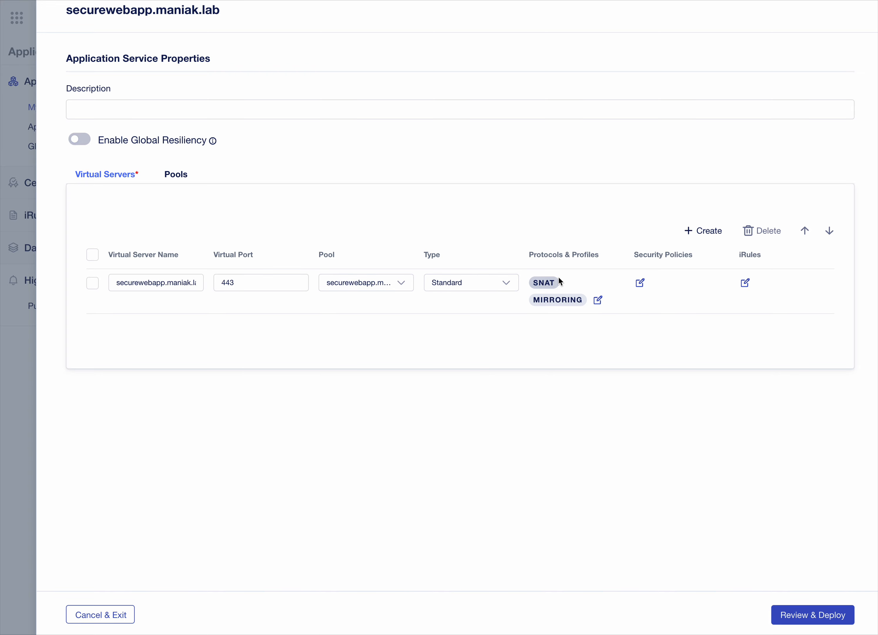
# Step: Enable the HTTP profile and HTTPS (Client-Side TLS) in the virtual server's protocols and profiles
pyautogui.click(597, 300)
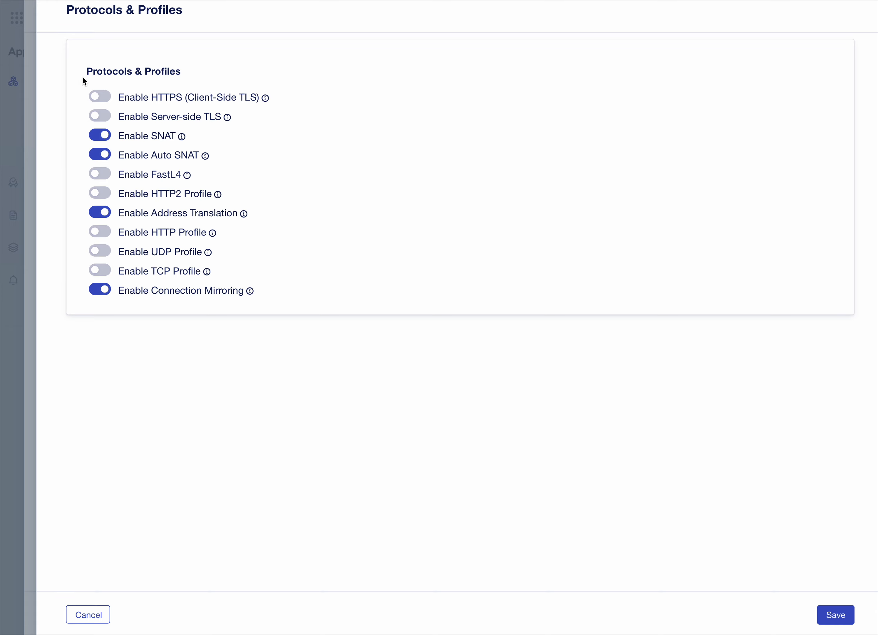
pyautogui.click(98, 233)
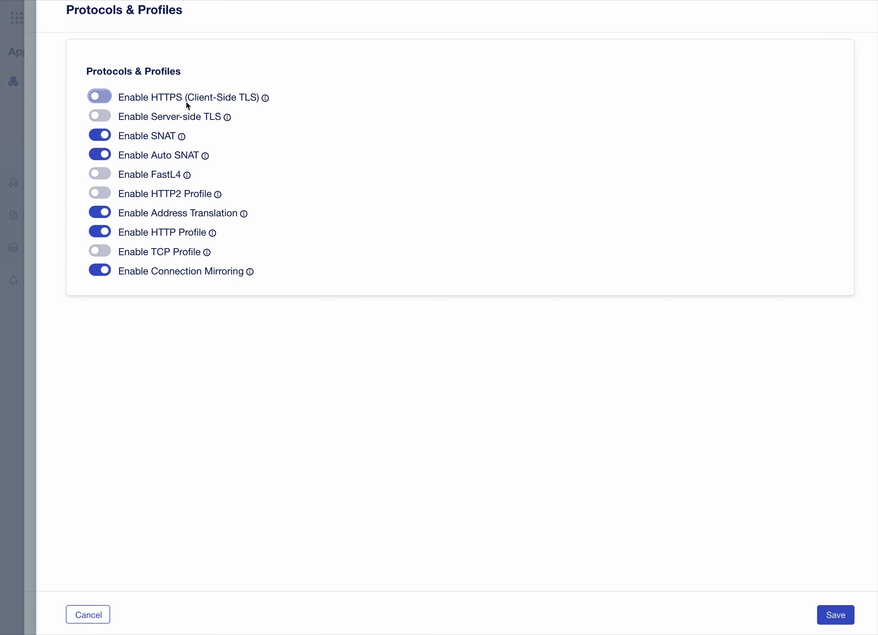
pyautogui.click(219, 100)
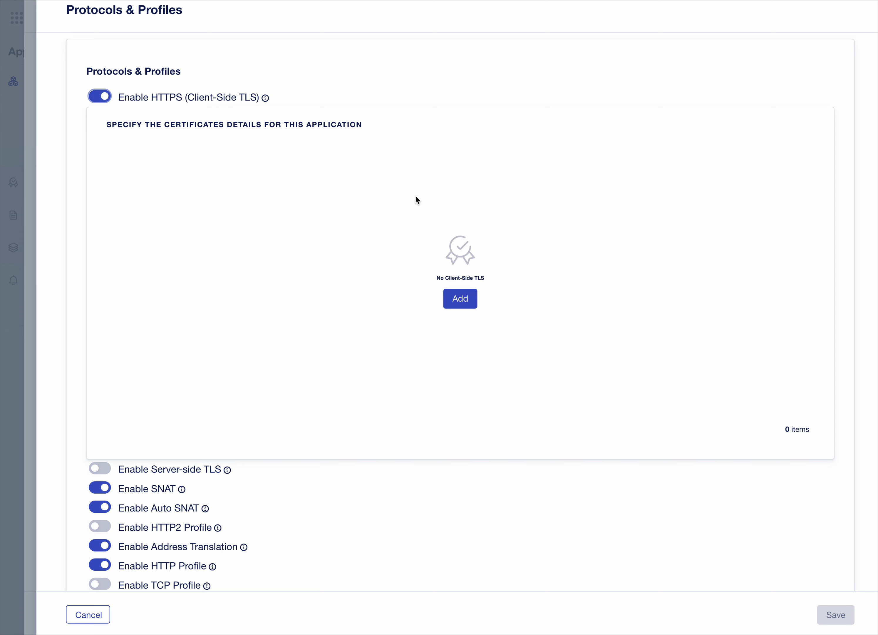
# Step: Add a client-side TLS entry and name it securewebapp_tls_profile
pyautogui.click(461, 300)
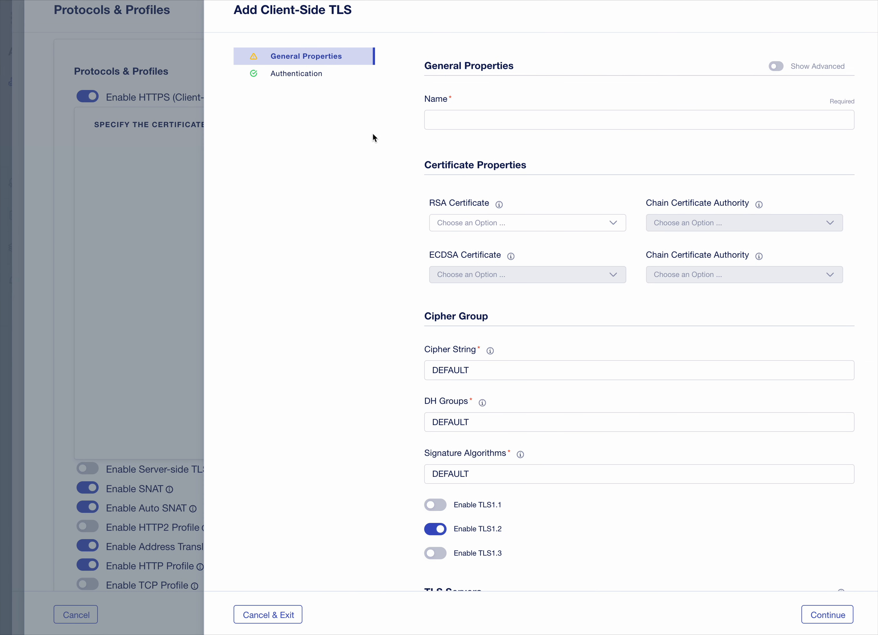
pyautogui.click(443, 120)
pyautogui.write('securewebapp.maniak.lab')
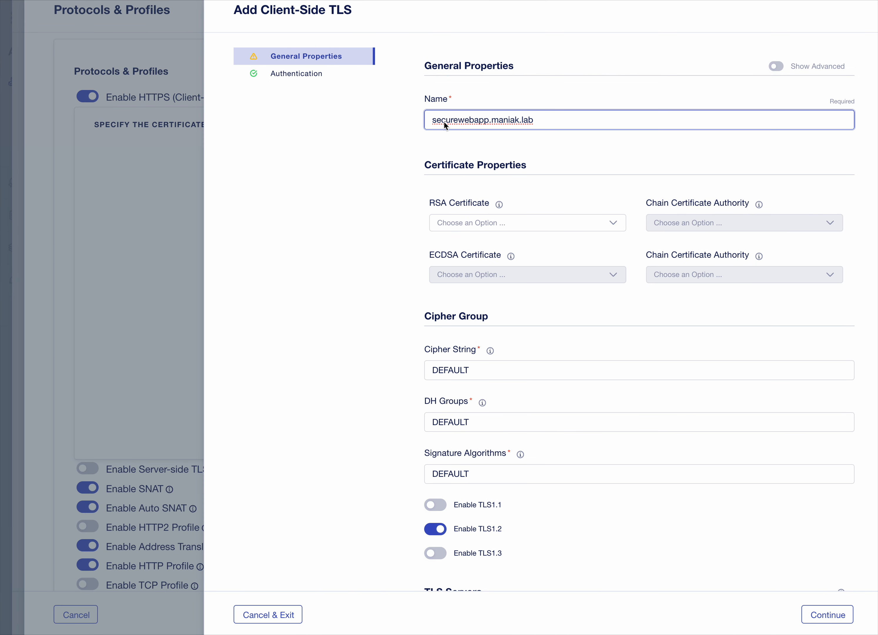
pyautogui.moveTo(489, 120); pyautogui.dragTo(651, 120)
pyautogui.press('BackSpace')
pyautogui.write('_c')
pyautogui.press('BackSpace')
pyautogui.write('ss')
pyautogui.press('BackSpace')
pyautogui.press('BackSpace')
pyautogui.press('BackSpace')
pyautogui.write('_')
pyautogui.press('BackSpace')
pyautogui.write('_tls_profile')
# Step: Choose securewebapp.maniak.lab as the RSA certificate and save the TLS profile with authentication left disabled
pyautogui.click(550, 226)
pyautogui.click(468, 277)
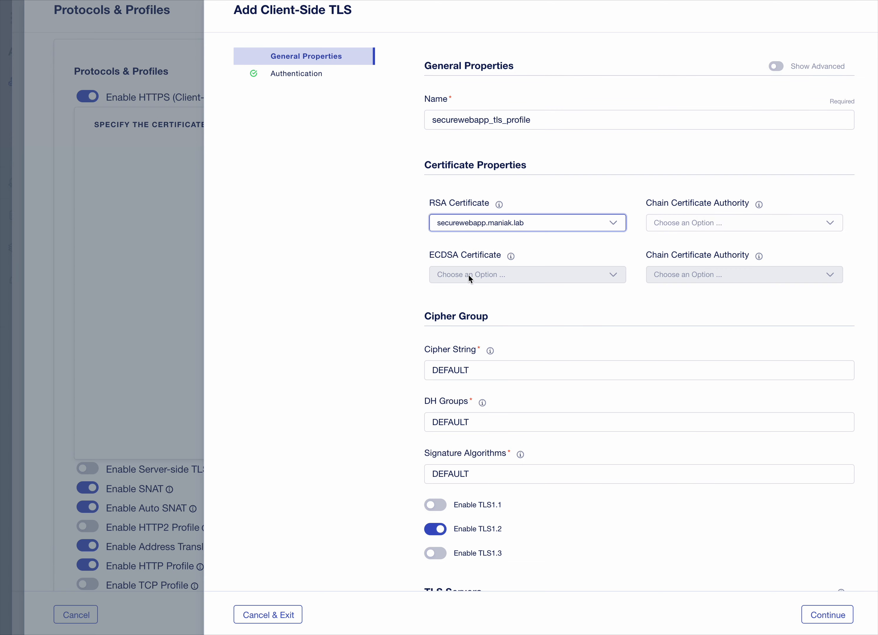
pyautogui.click(367, 292)
pyautogui.scroll(-3, 471, 439)
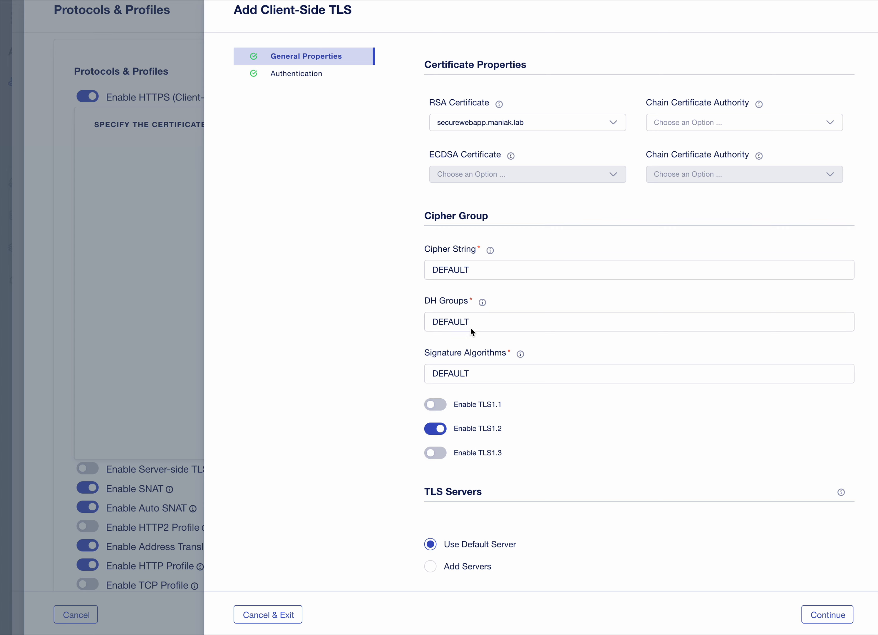
pyautogui.click(819, 610)
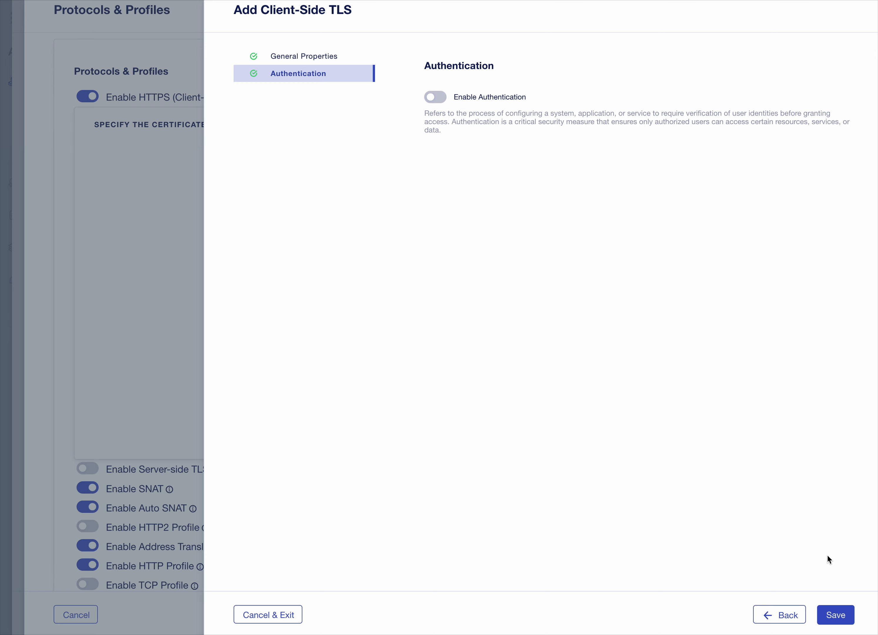
pyautogui.click(837, 620)
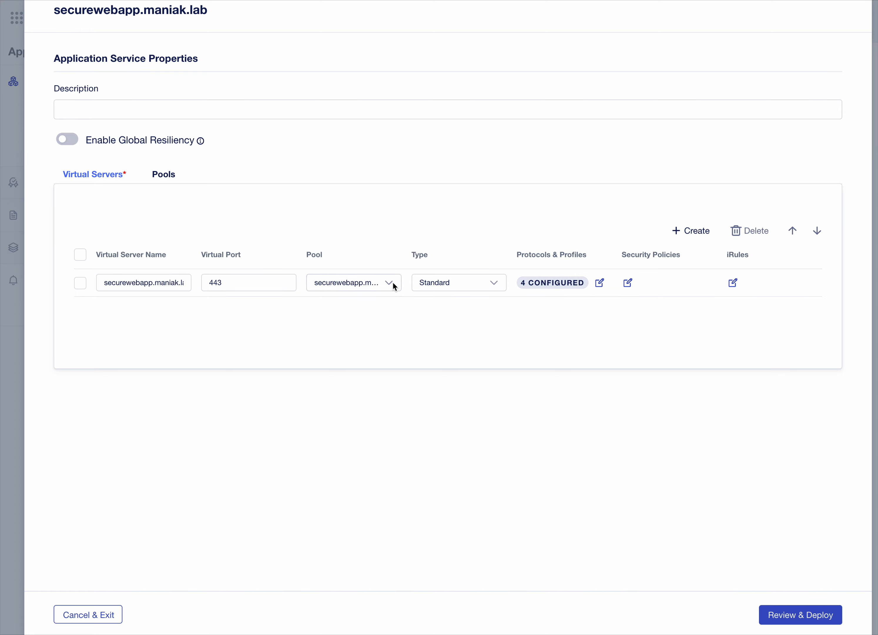
# Step: Proceed to deployment, add the next.maniak.lab instance and set its virtual address to 10.0.0.201
pyautogui.click(788, 614)
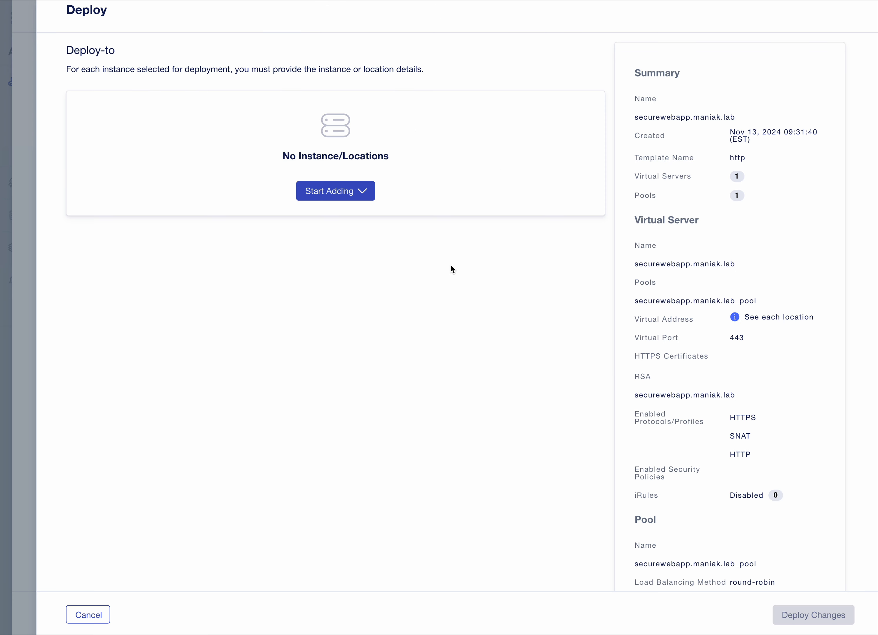
pyautogui.click(332, 192)
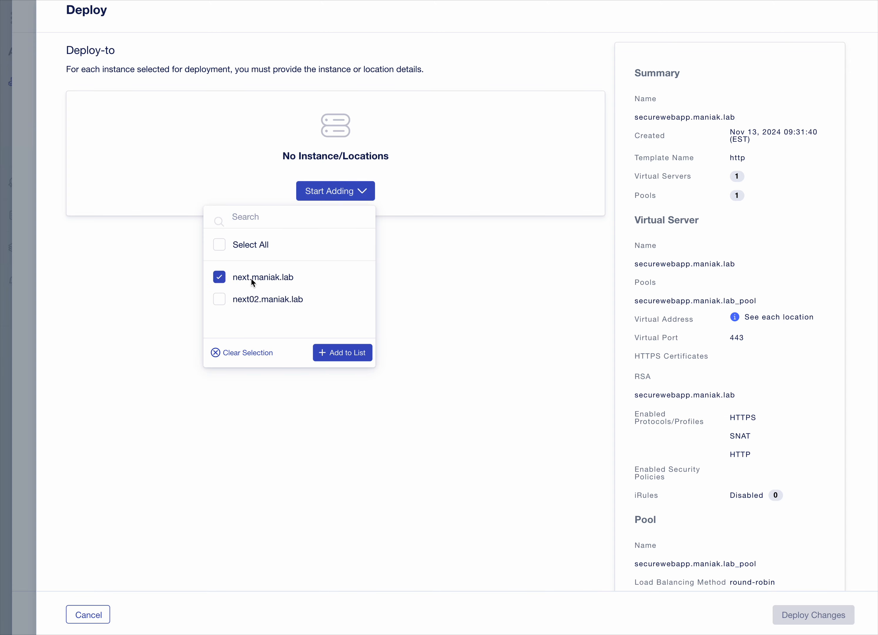
pyautogui.click(348, 353)
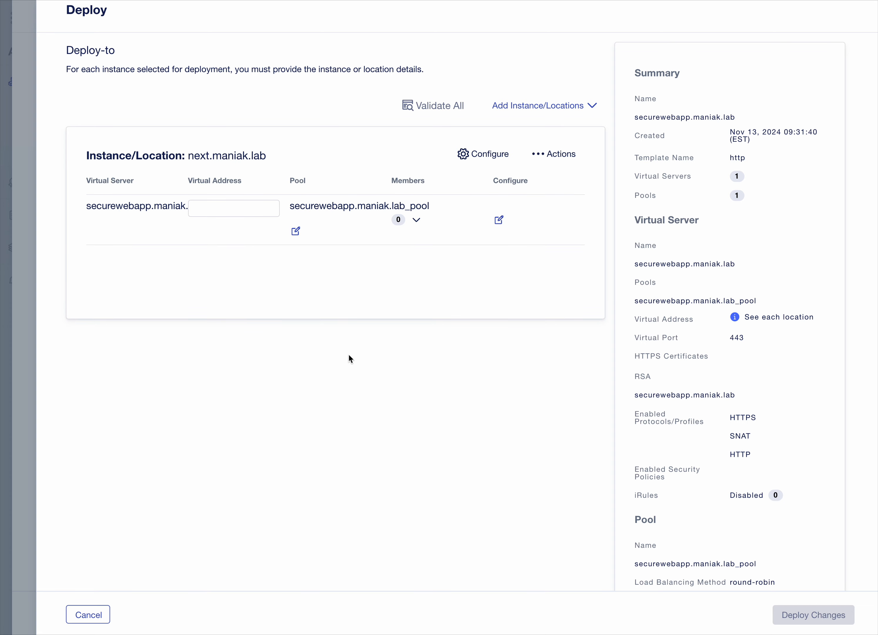
pyautogui.click(207, 212)
pyautogui.write('10.0.0')
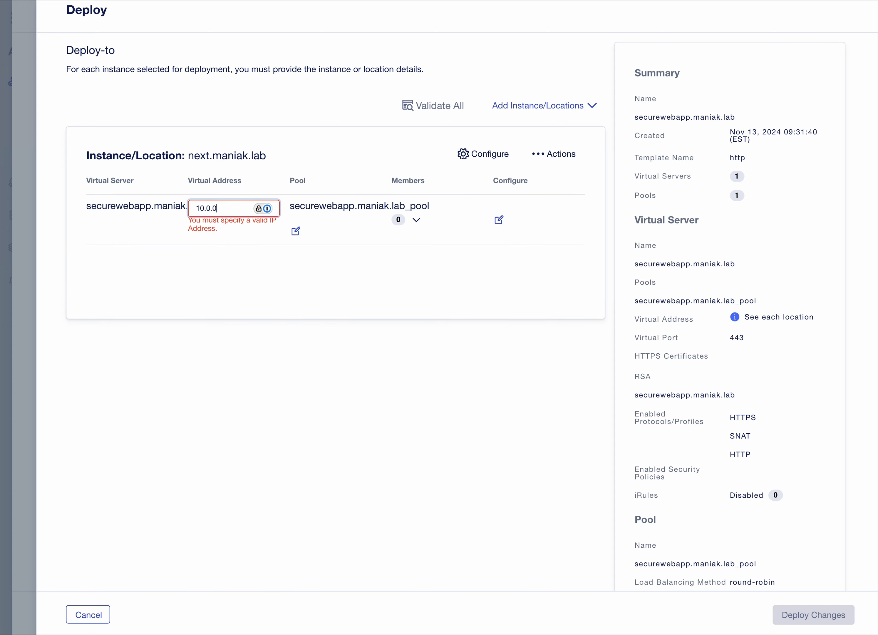
pyautogui.write('.201')
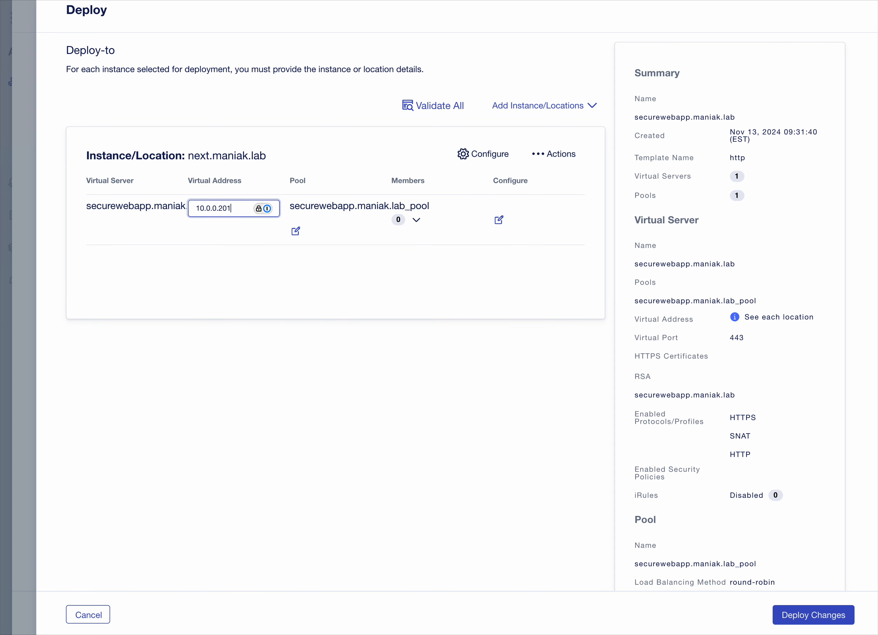
# Step: Add a pool member named app01 with IP address 10.0.0.50 to securewebapp.maniak.lab_pool
pyautogui.click(416, 219)
pyautogui.click(337, 250)
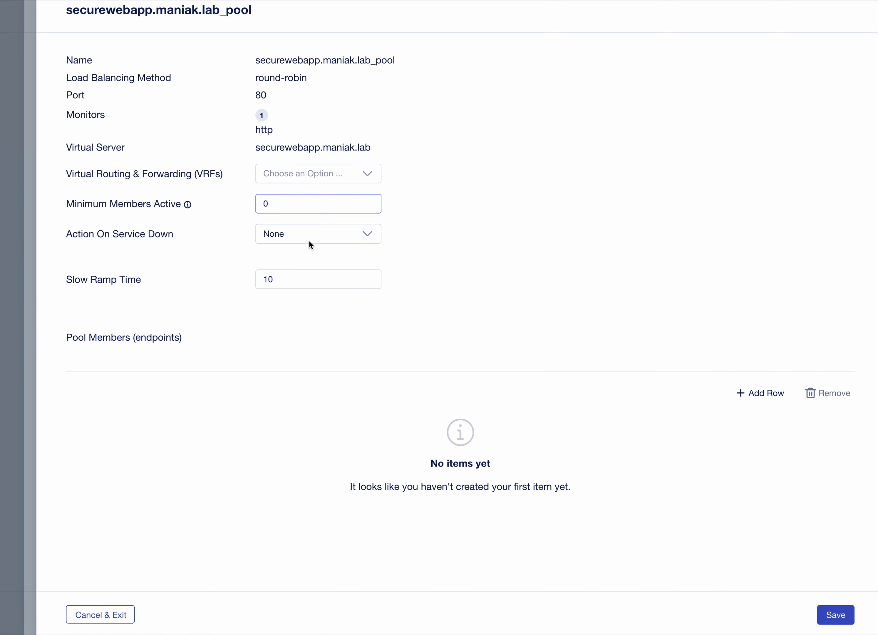
pyautogui.click(748, 399)
pyautogui.click(196, 444)
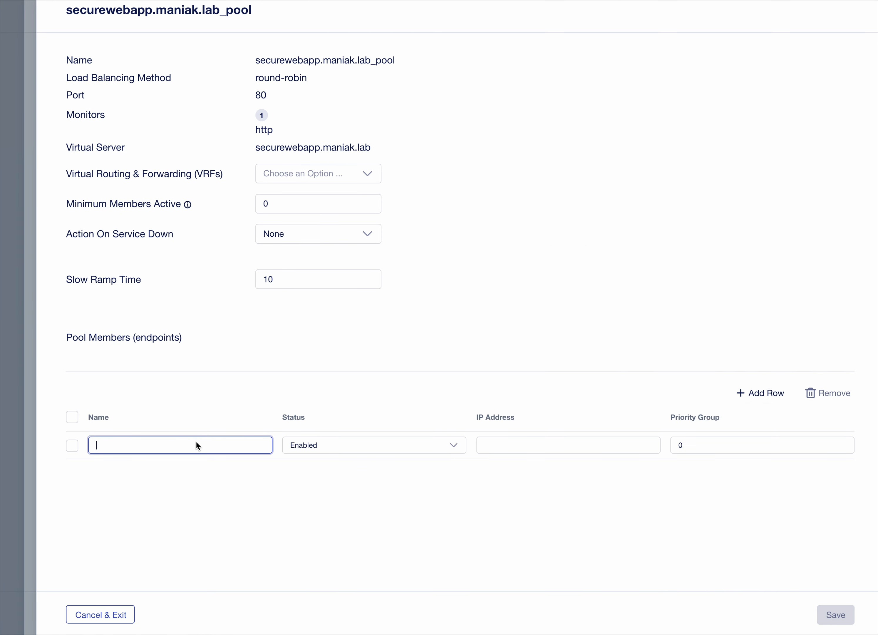
pyautogui.write('app01')
pyautogui.click(504, 446)
pyautogui.write('10.0.0.50')
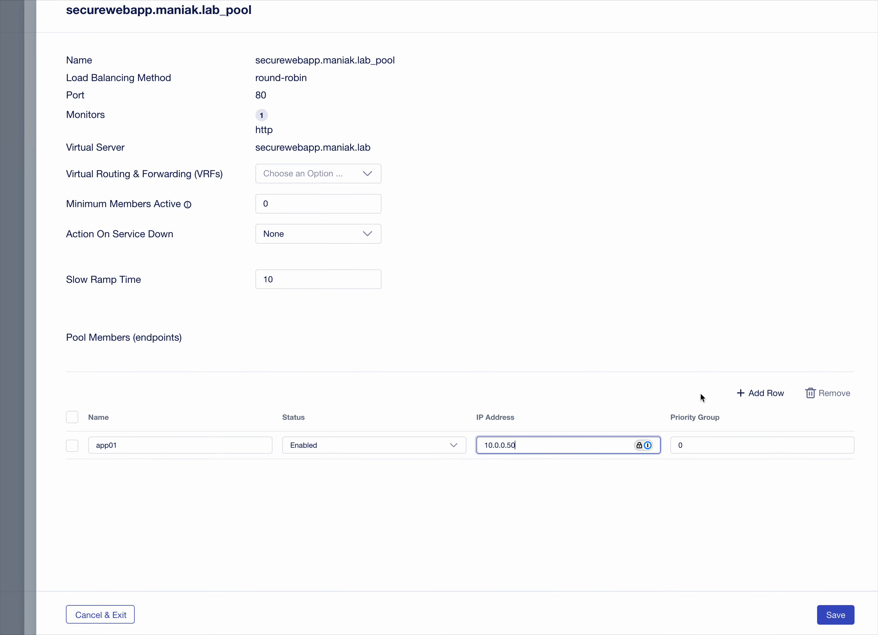
# Step: Add a second pool member named app02 with IP address 10.0.0.51 to securewebapp.maniak.lab_pool
pyautogui.click(778, 394)
pyautogui.click(120, 479)
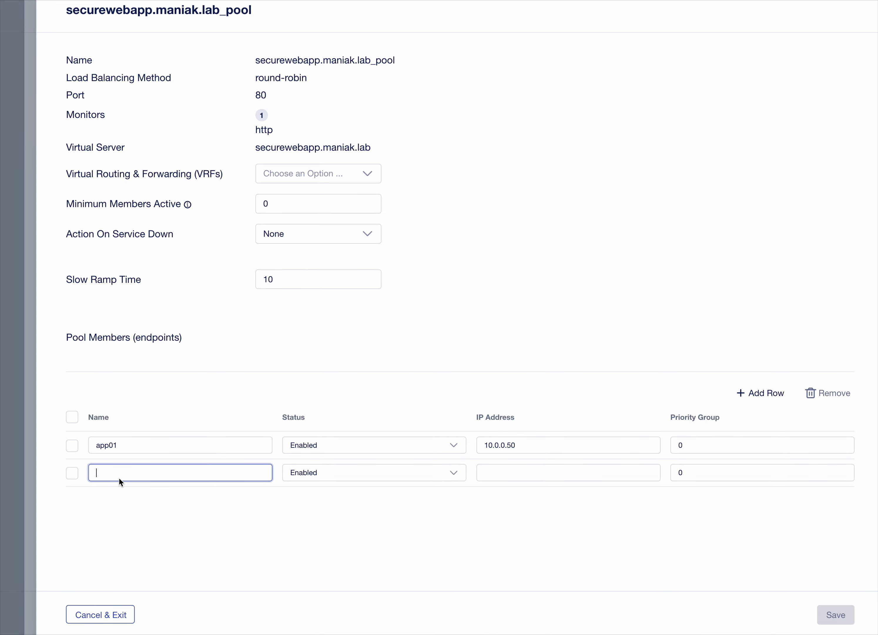
pyautogui.write('app02')
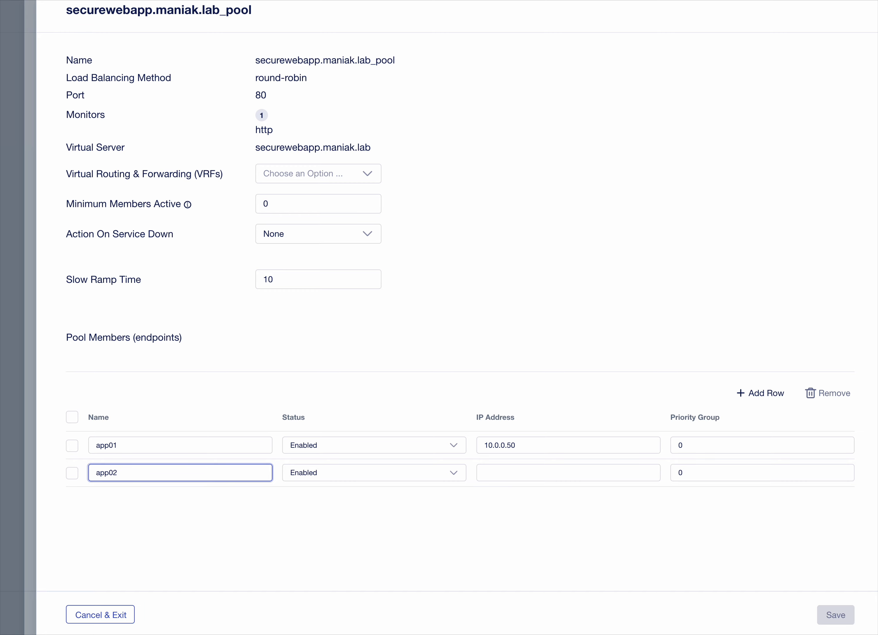
pyautogui.press('Tab')
pyautogui.press('Tab')
pyautogui.click(497, 477)
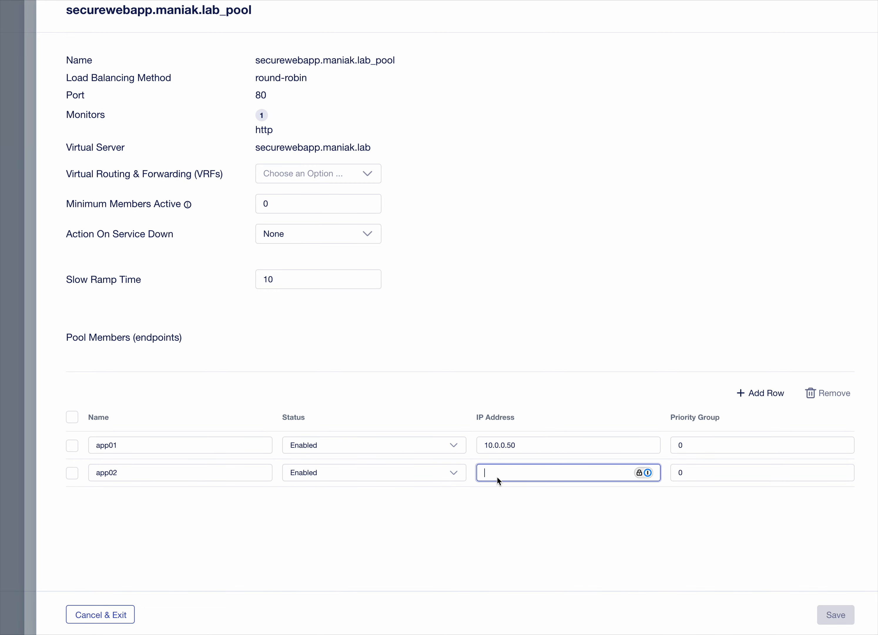
pyautogui.write('10.0.0.5')
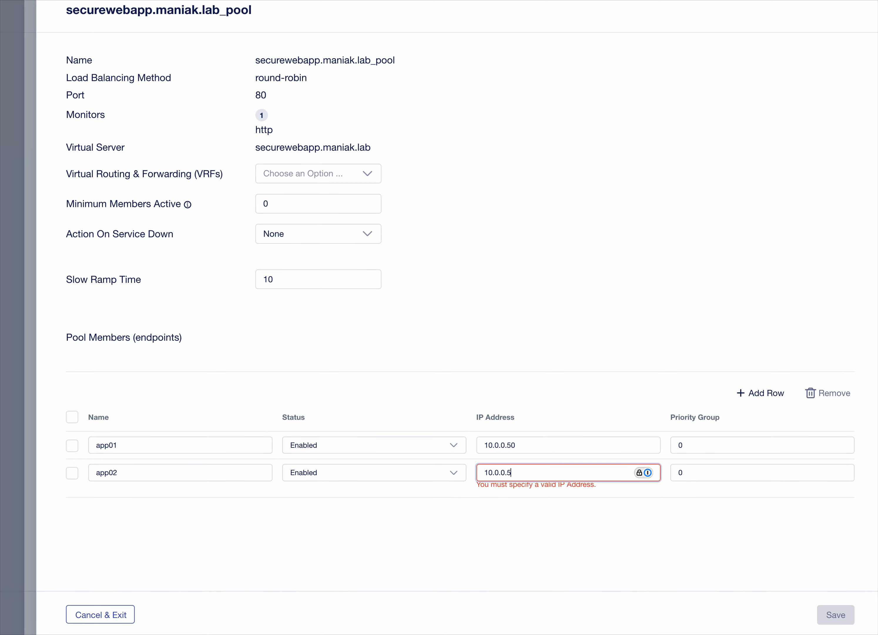
pyautogui.write('1')
pyautogui.click(568, 338)
# Step: Set the pool's Virtual Routing & Forwarding to Default and save the pool configuration
pyautogui.click(344, 173)
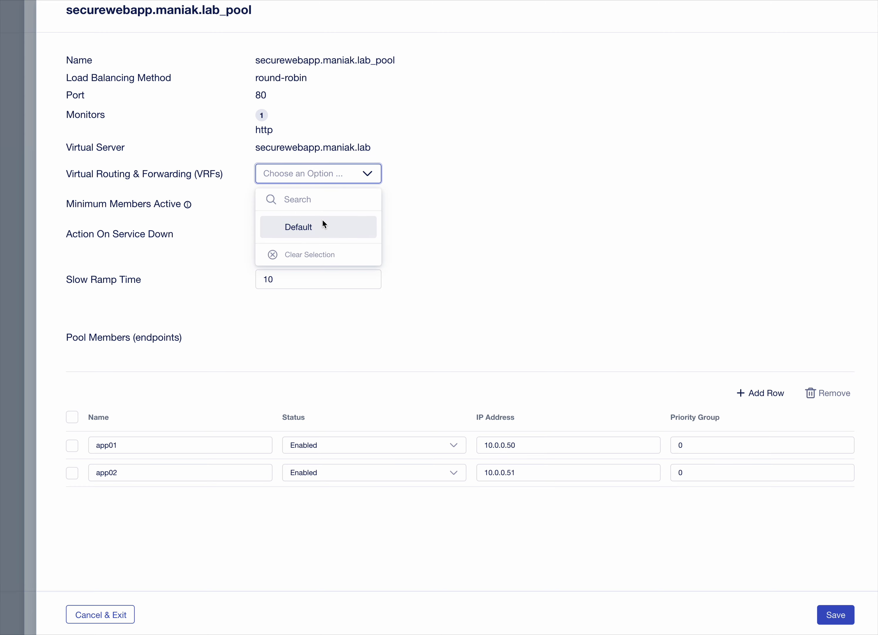
pyautogui.click(324, 224)
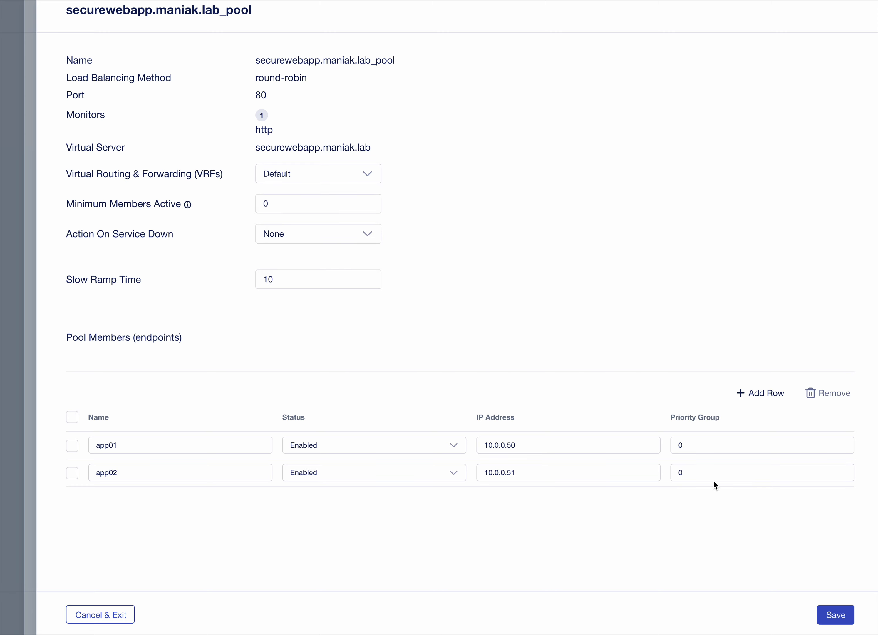
pyautogui.click(843, 618)
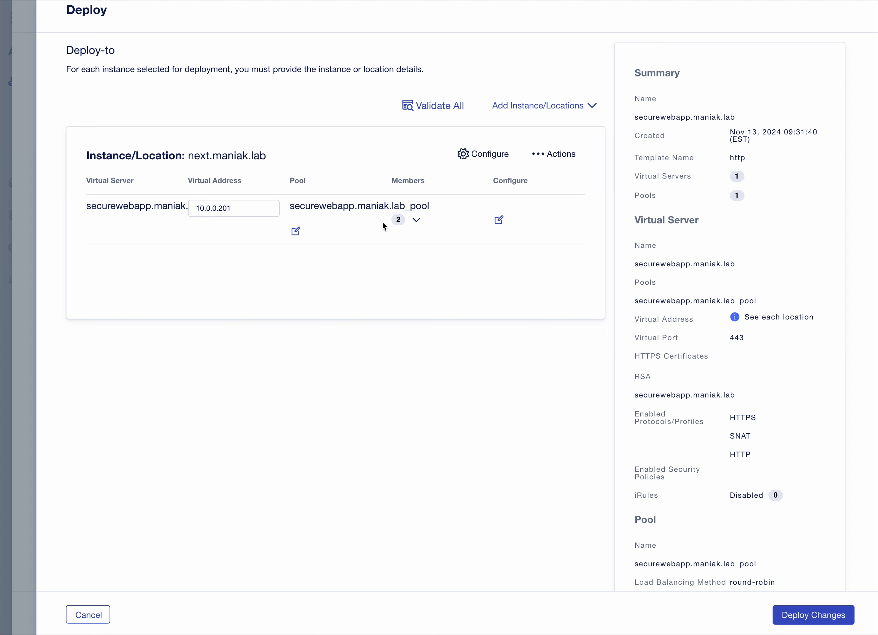
# Step: Review the deployment summary and deploy securewebapp.maniak.lab to the next.maniak.lab instance, confirming the deployment
pyautogui.scroll(-2, 665, 431)
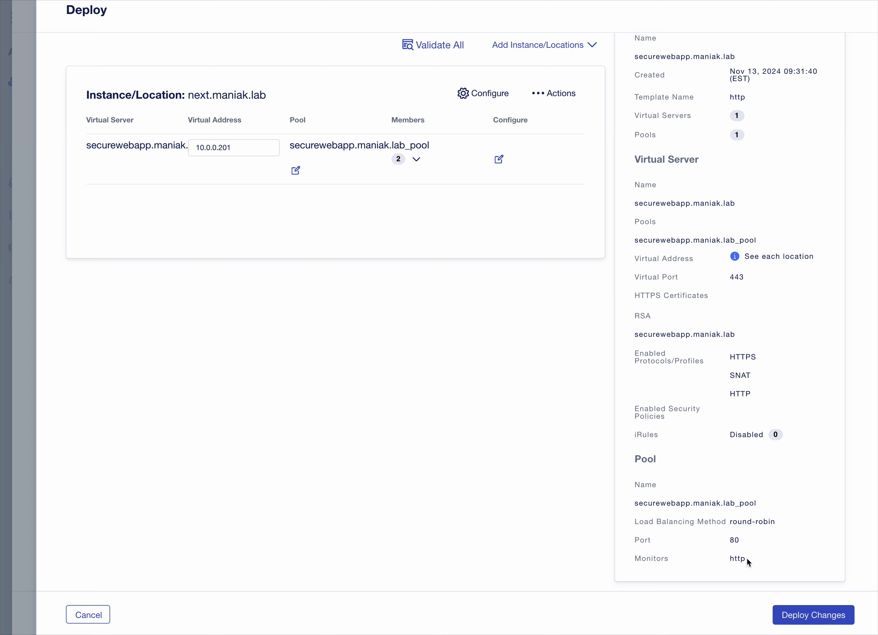
pyautogui.click(803, 612)
pyautogui.click(519, 388)
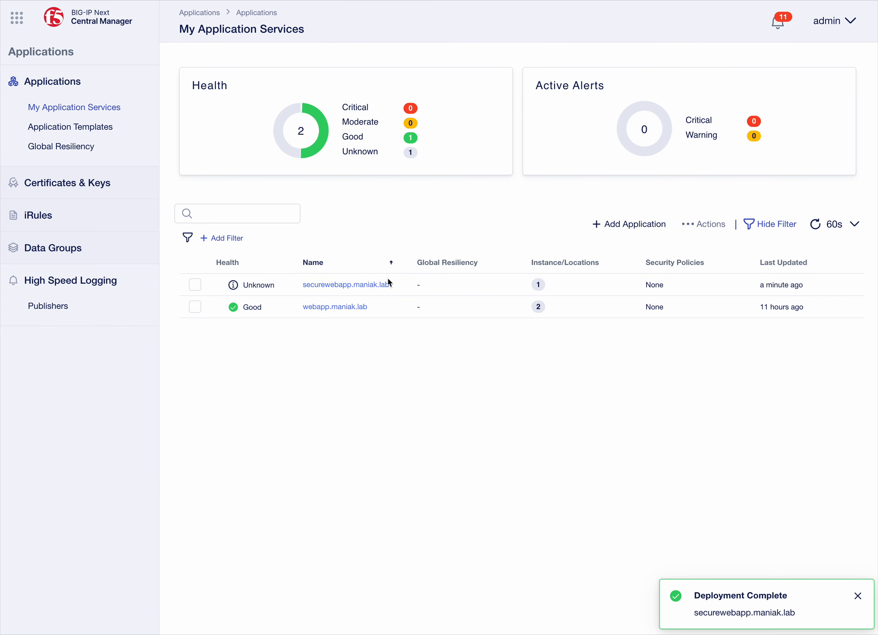
# Step: Open the deployed securewebapp.maniak.lab service and examine its virtual server's properties and data metrics
pyautogui.click(348, 285)
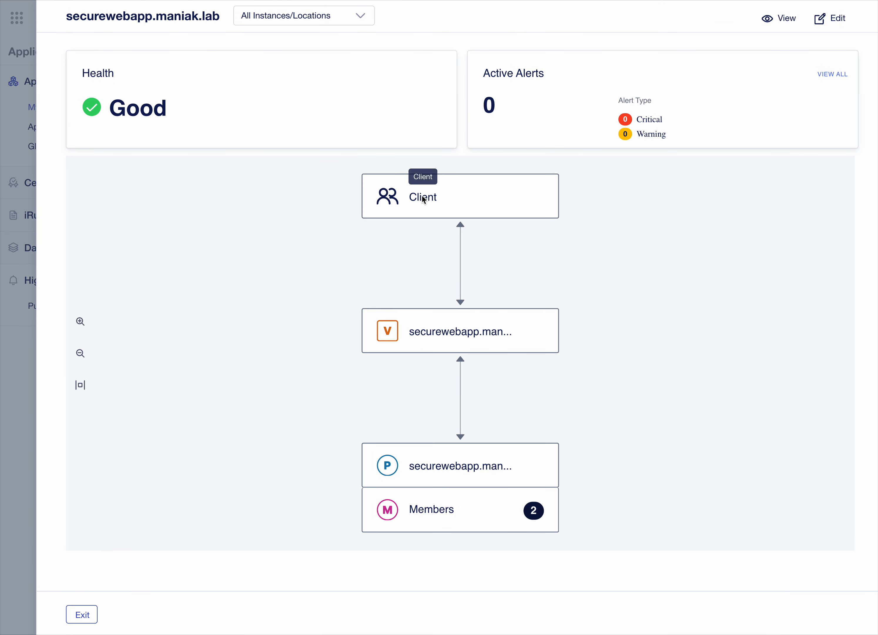
pyautogui.moveTo(455, 326)
pyautogui.click(535, 333)
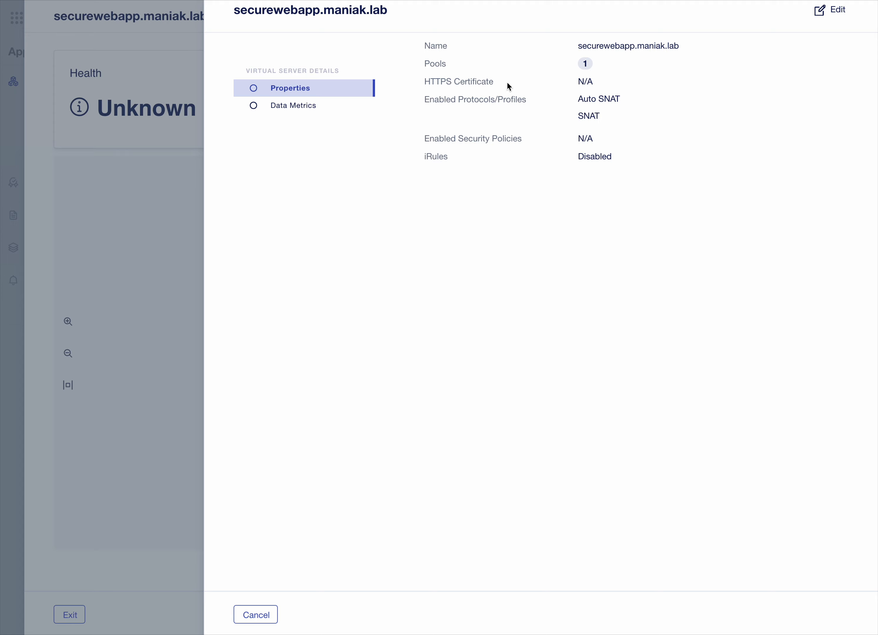
pyautogui.click(331, 109)
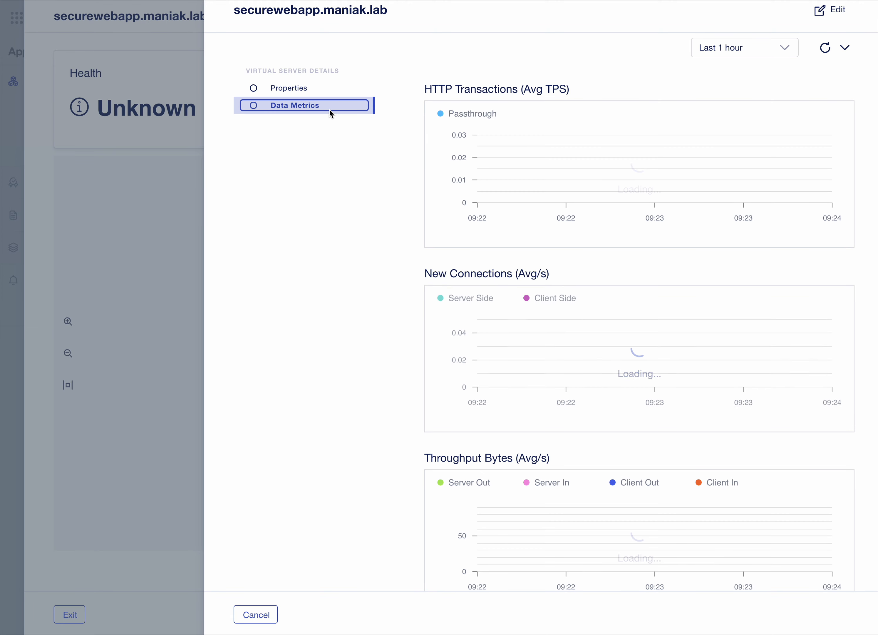
pyautogui.click(326, 93)
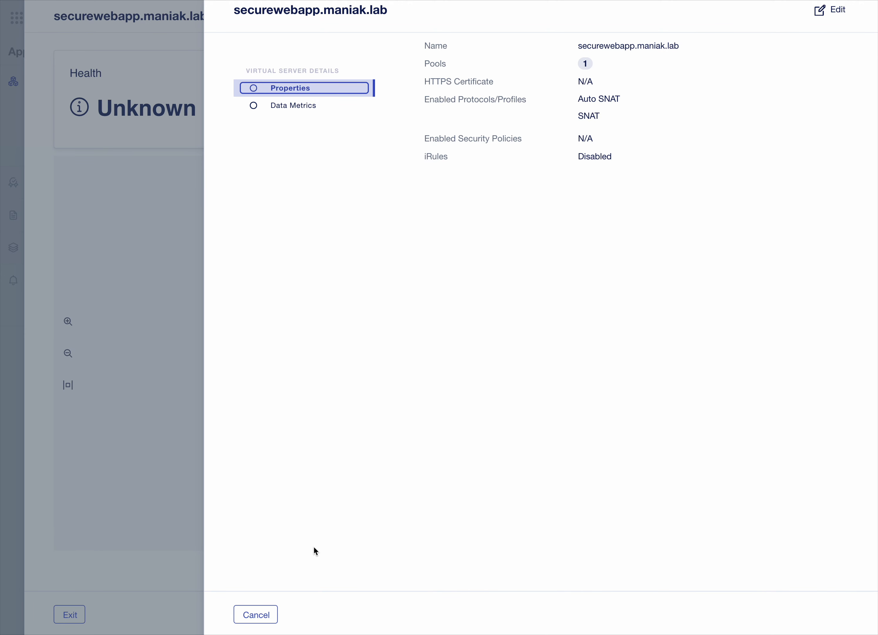
pyautogui.click(585, 64)
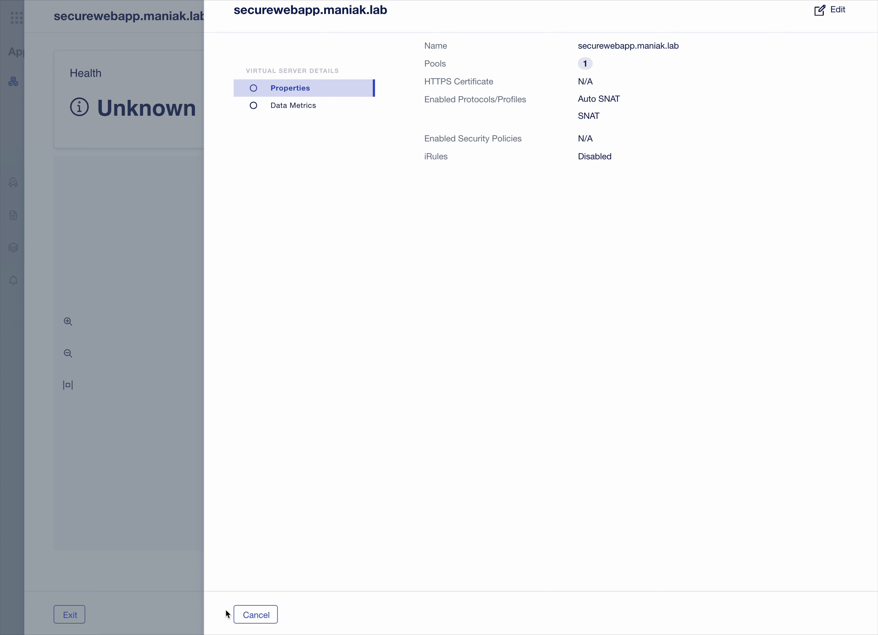
pyautogui.click(258, 609)
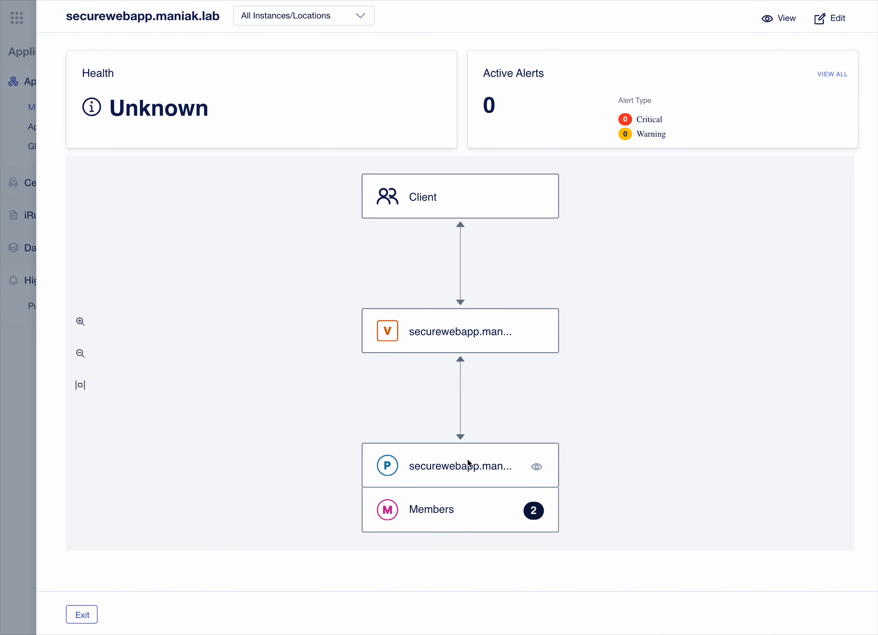
# Step: Inspect the securewebapp.maniak.lab_pool properties and members, and exit the application's overview
pyautogui.click(536, 465)
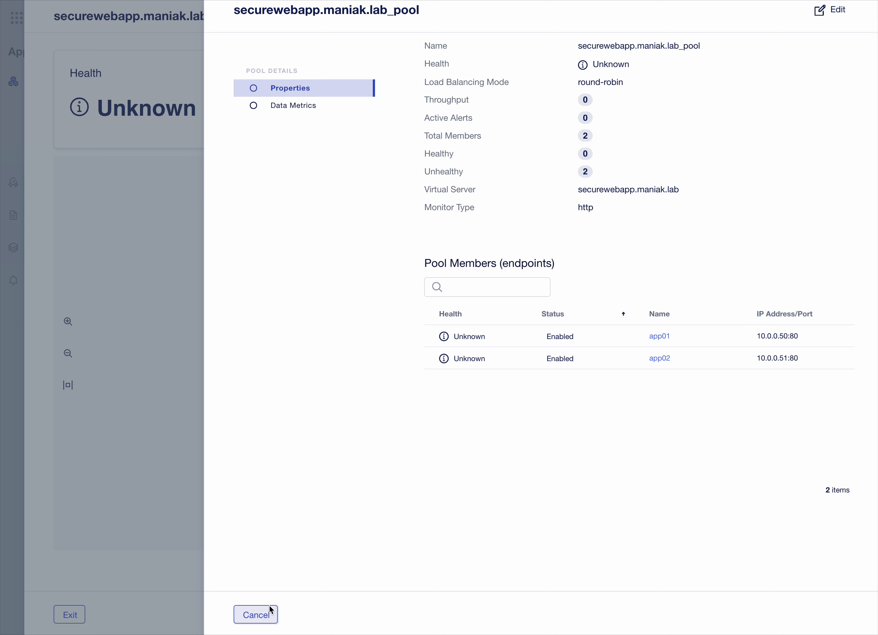
pyautogui.click(261, 619)
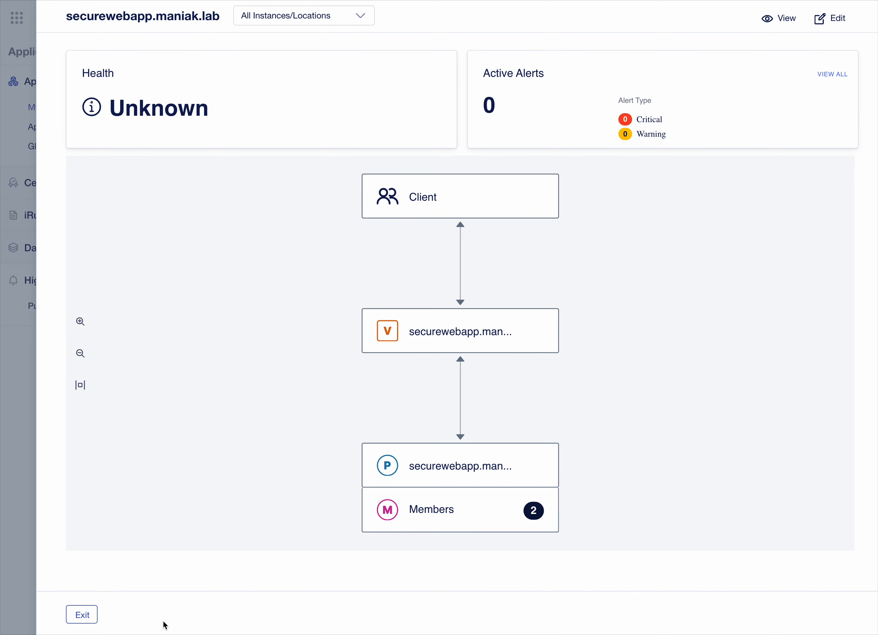
pyautogui.click(78, 615)
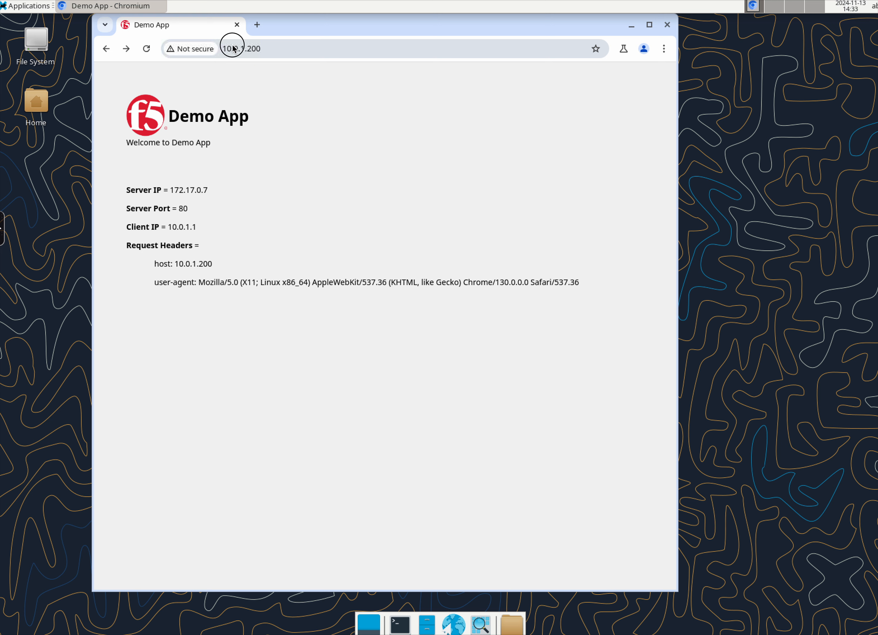
pyautogui.click(261, 53)
pyautogui.click(268, 49)
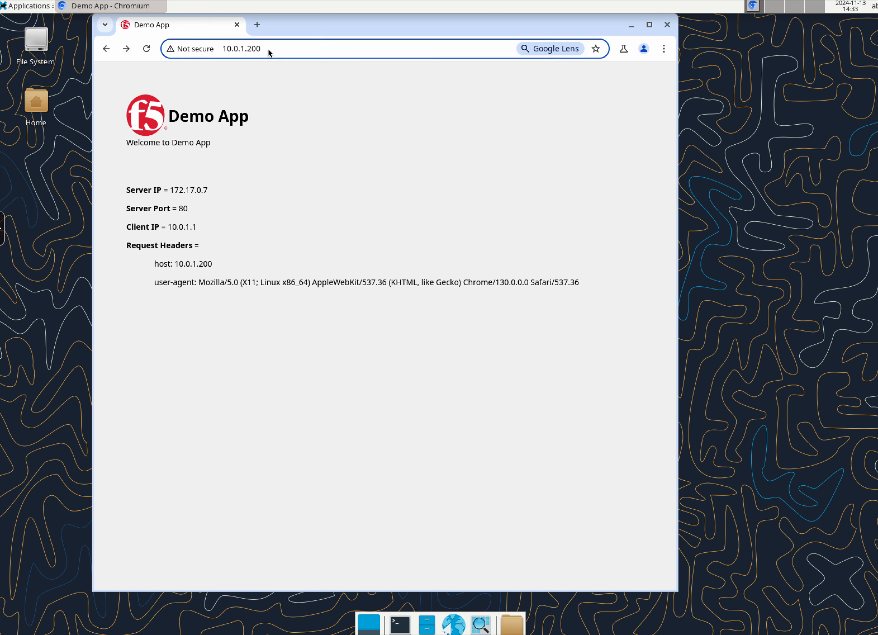
pyautogui.write('https')
pyautogui.press('BackSpace')
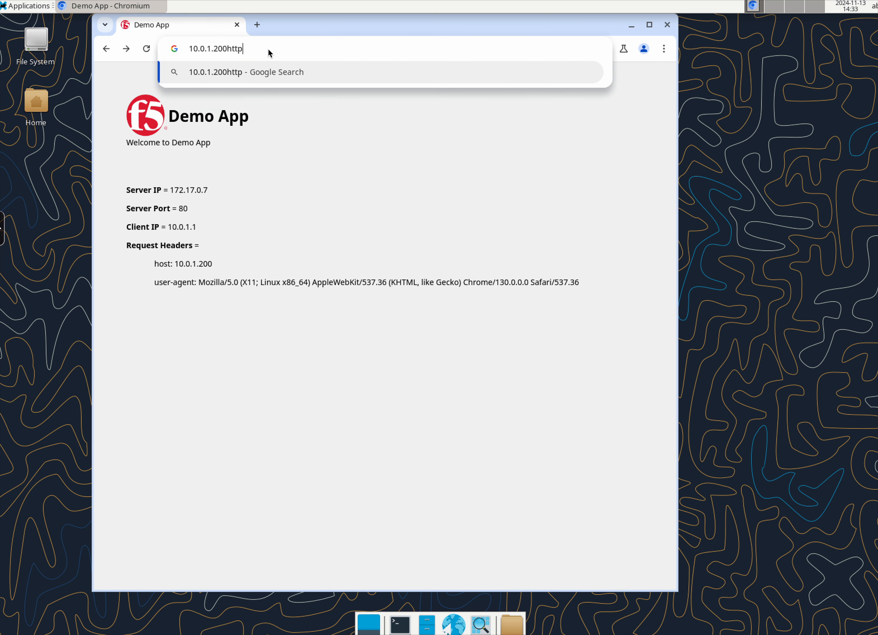
pyautogui.hotkey('ctrl', 'a')
pyautogui.write('https://')
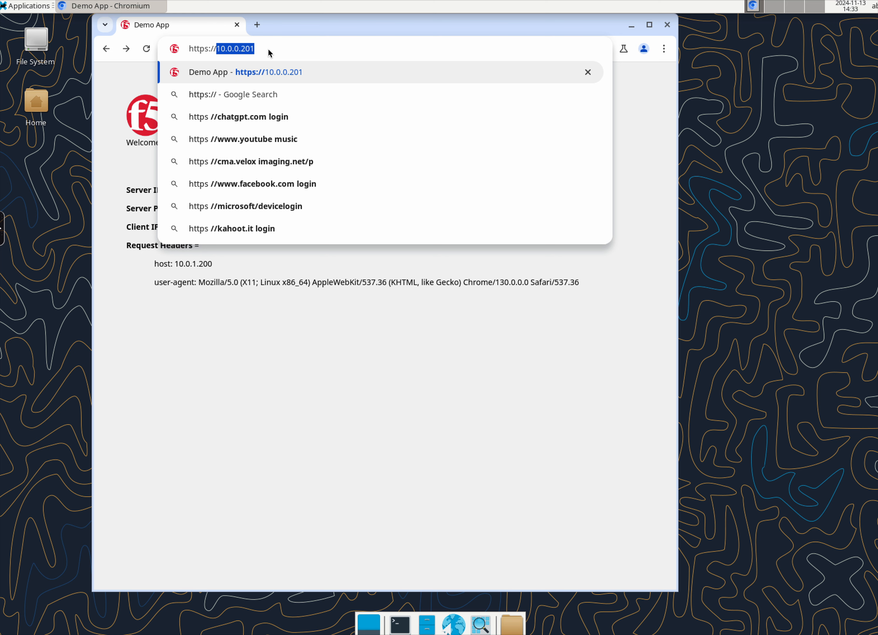
pyautogui.write('10.0.0.201')
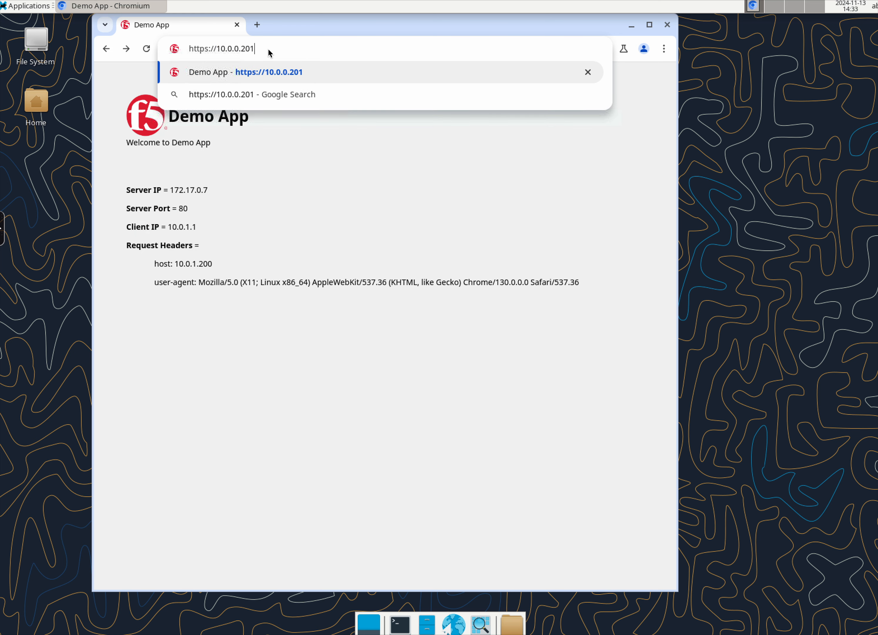
pyautogui.press('Return')
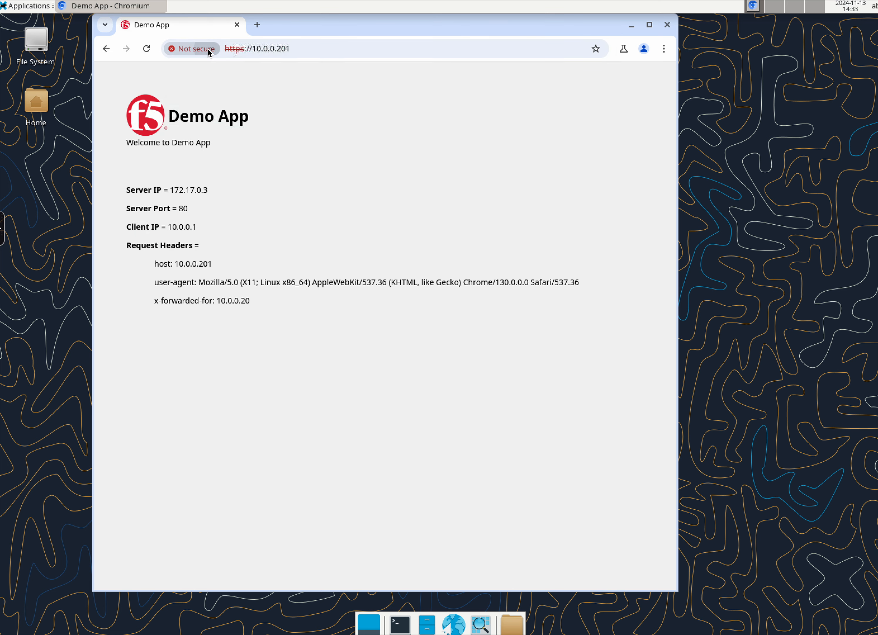
# Step: View the site's certificate details, highlight the common name it is issued to, and close the certificate viewer
pyautogui.click(208, 49)
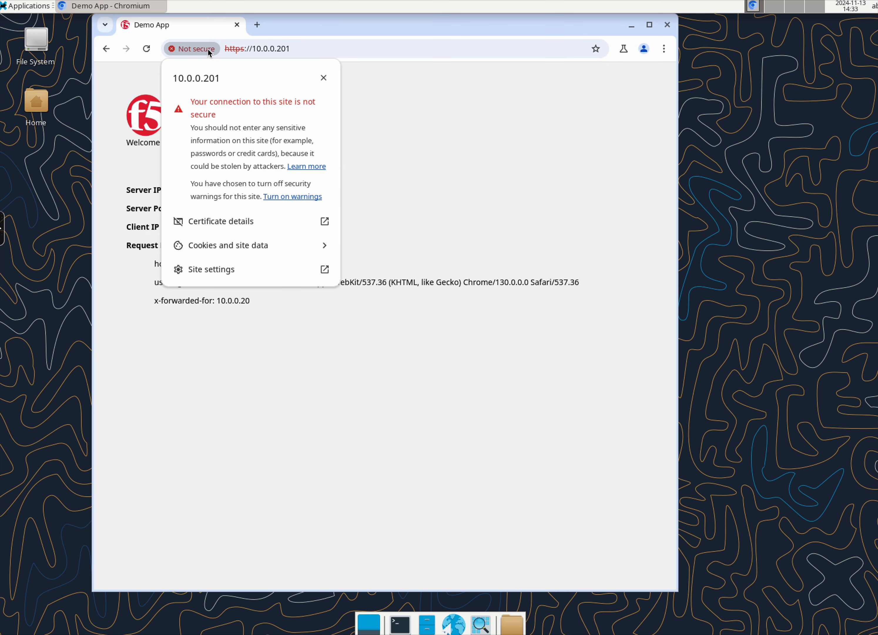
pyautogui.click(214, 222)
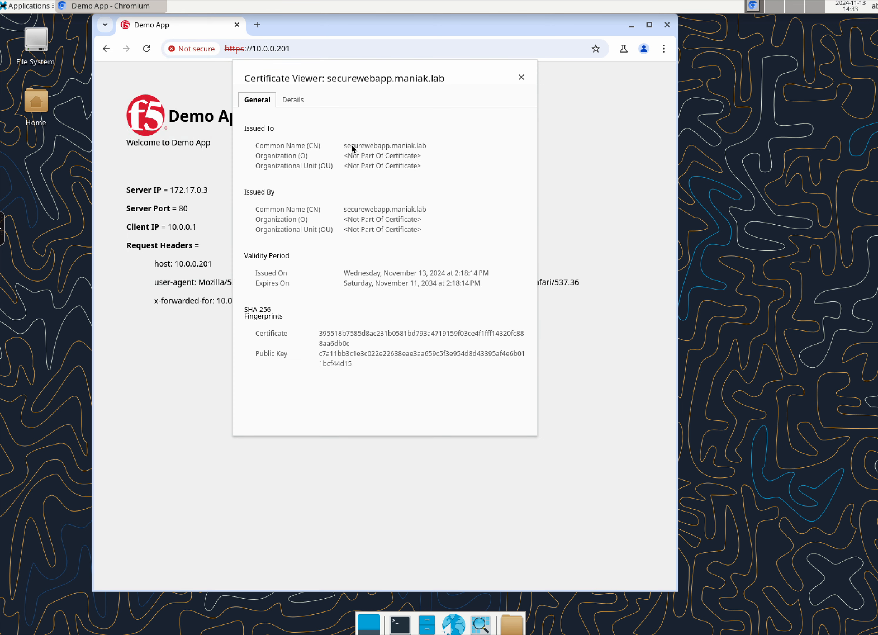
pyautogui.moveTo(345, 146); pyautogui.dragTo(421, 144)
pyautogui.click(426, 144)
pyautogui.moveTo(345, 145); pyautogui.dragTo(419, 144)
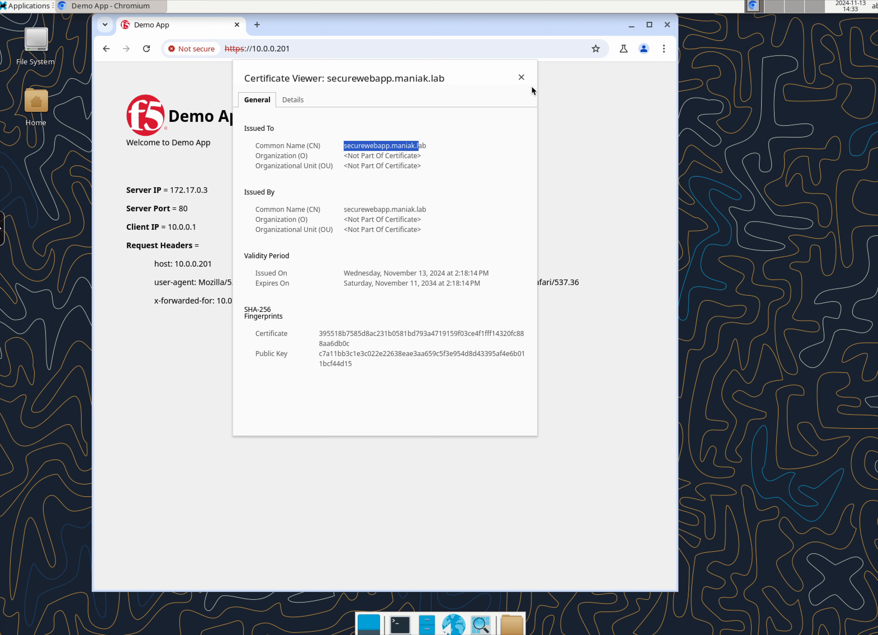
pyautogui.click(521, 78)
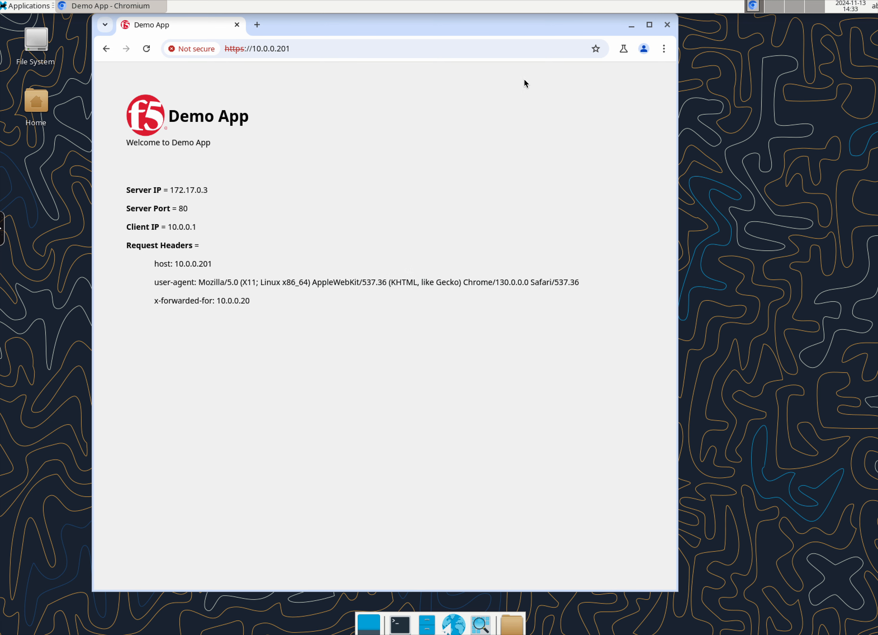
pyautogui.click(324, 55)
pyautogui.press('Return')
pyautogui.click(323, 54)
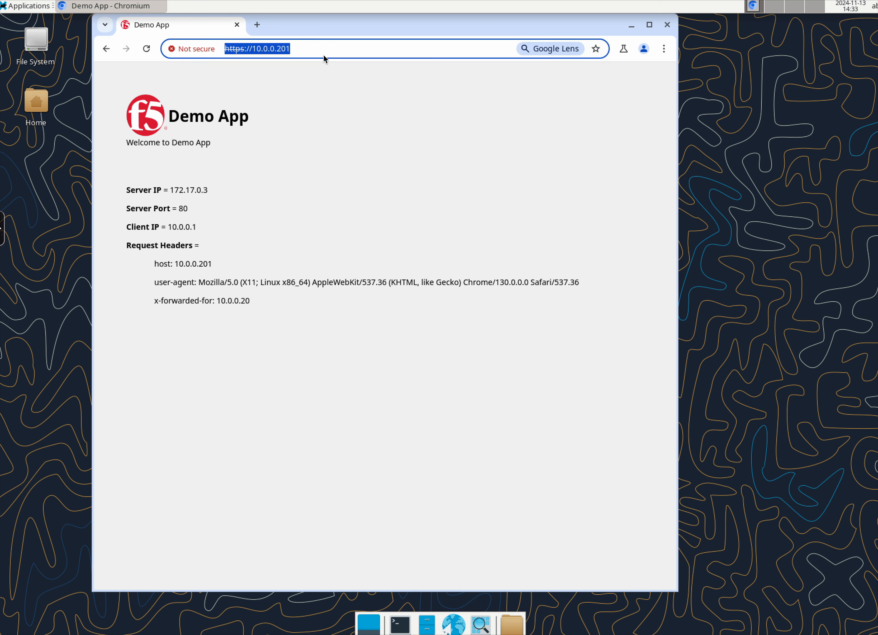
pyautogui.press('Return')
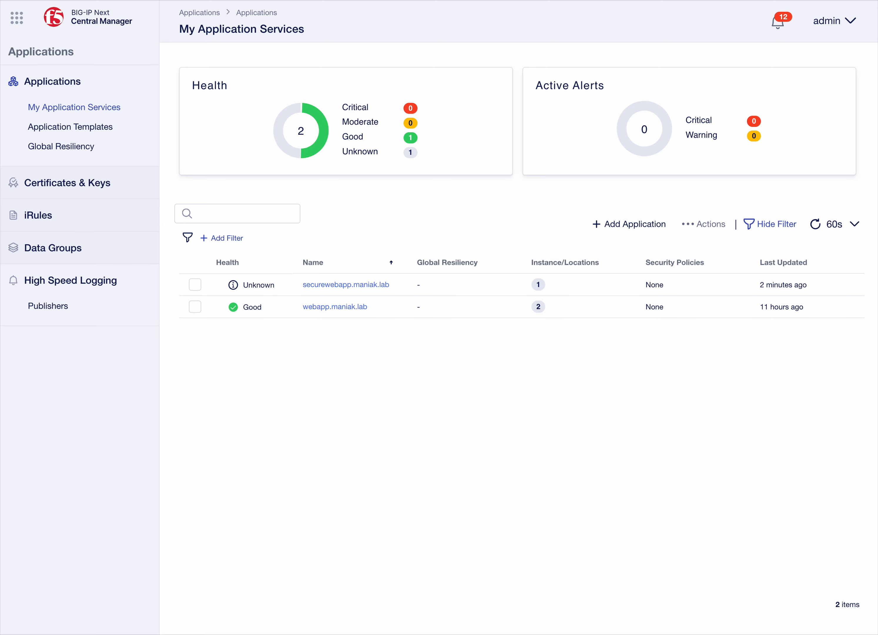
# Step: Switch back to BIG-IP Next Central Manager and refresh My Application Services to check the applications' health
pyautogui.press('super+r')
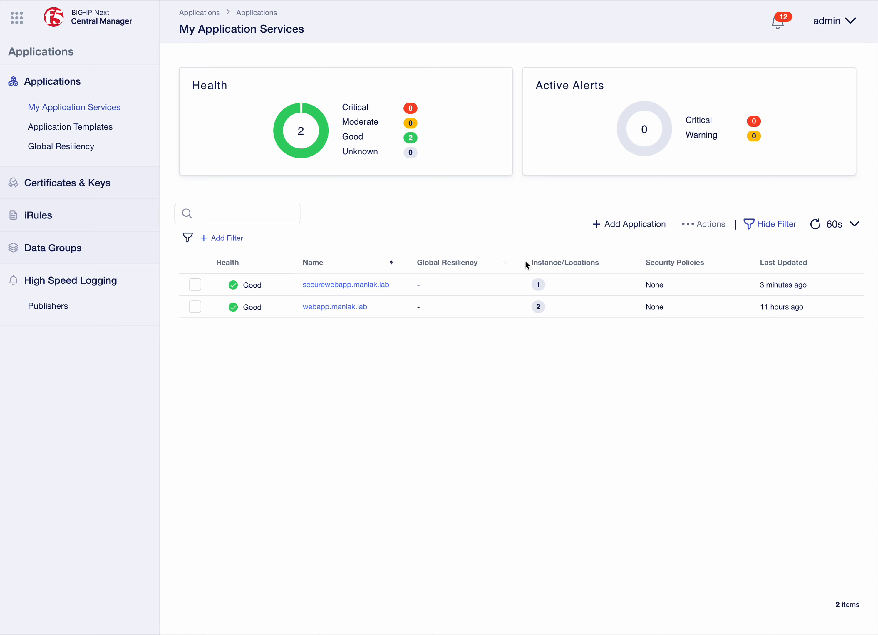
pyautogui.moveTo(525, 261); pyautogui.dragTo(594, 262)
pyautogui.click(588, 363)
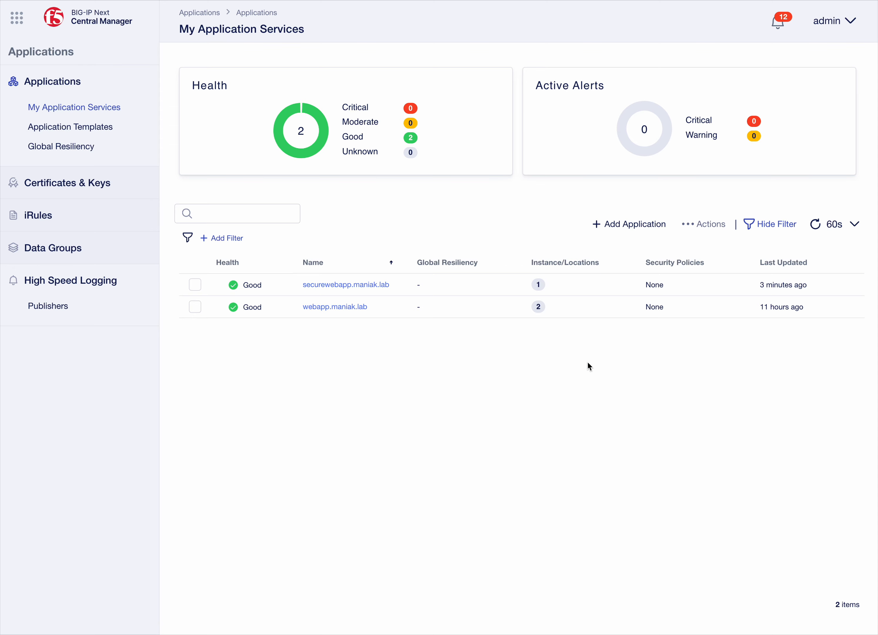